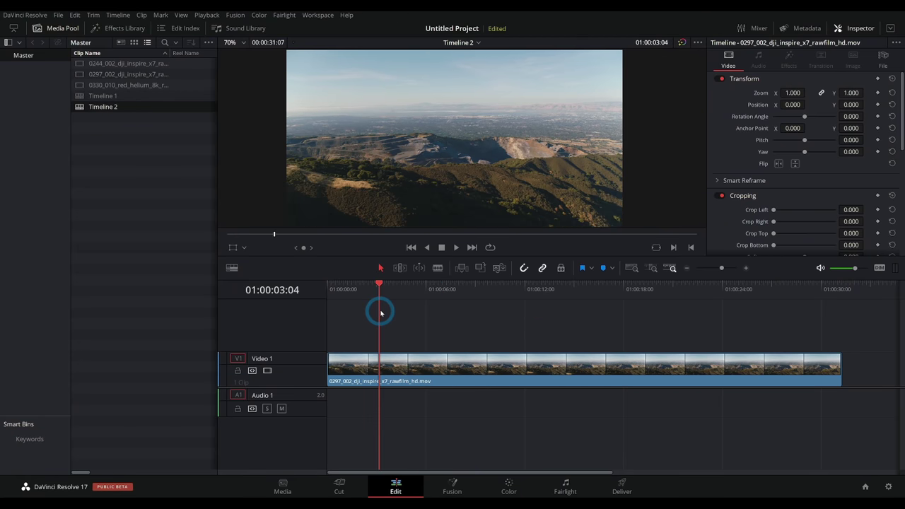
Step: Select the aerial clip on V1 and shrink its Transform Zoom to 0.810
left_click(458, 248)
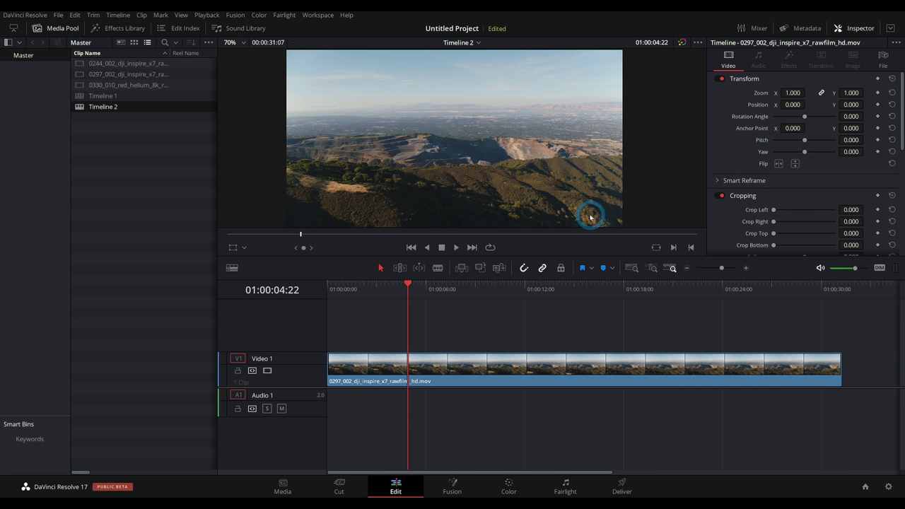
left_click(381, 383)
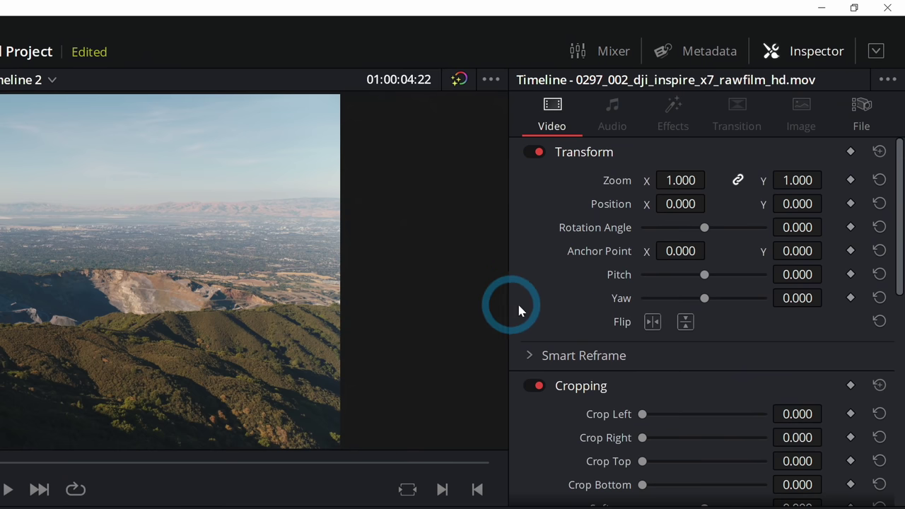
scroll(605, 339, "down", 2)
scroll(603, 358, "up", 2)
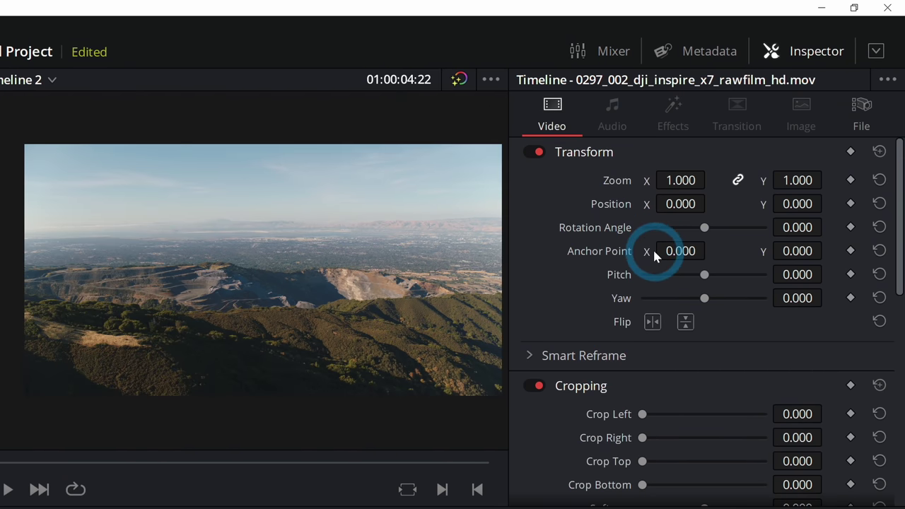
left_click_drag(679, 180, 623, 185)
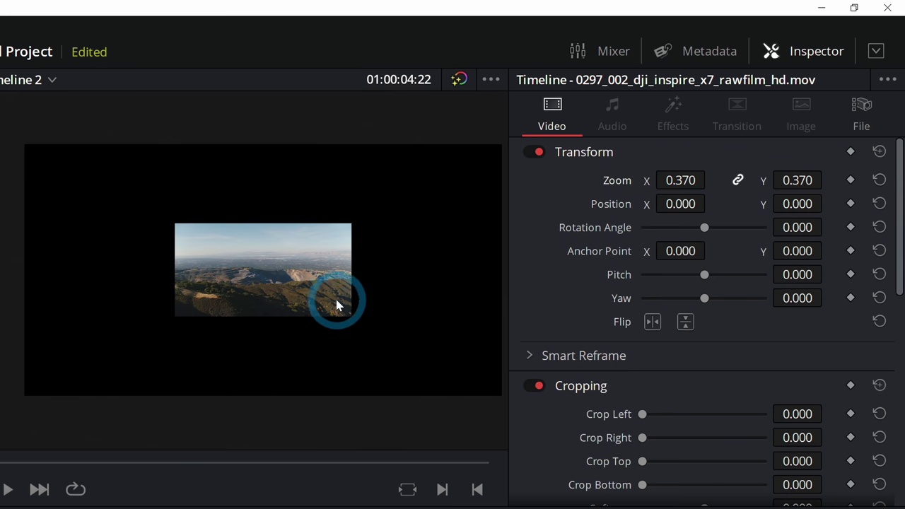
left_click_drag(681, 181, 568, 191)
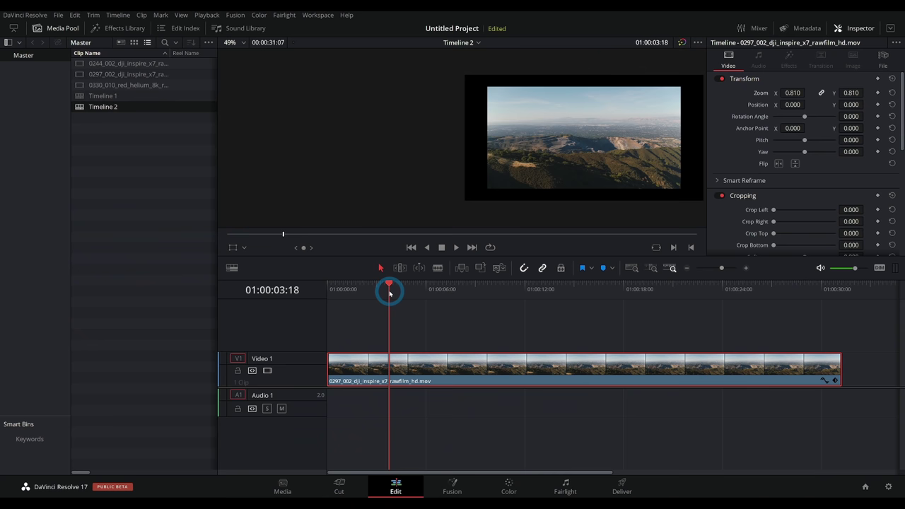
left_click_drag(390, 289, 427, 306)
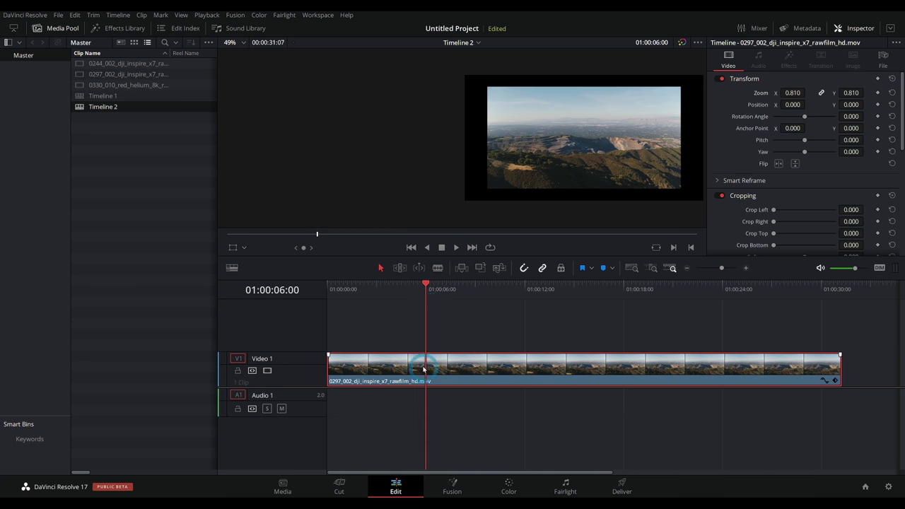
Step: Keyframe the clip's Zoom from 0.120 at 01:00:00:00 up to 1.000 at 01:00:06:00
left_click_drag(793, 92, 802, 92)
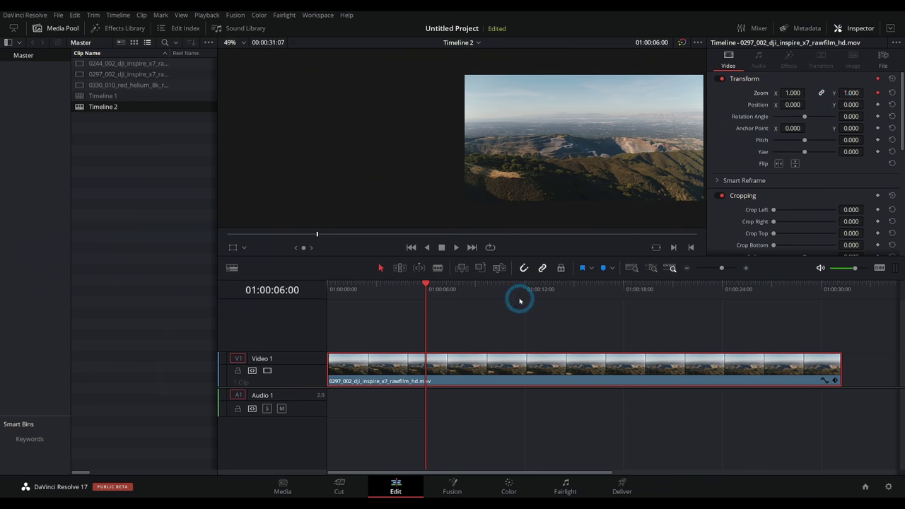
left_click_drag(425, 289, 318, 293)
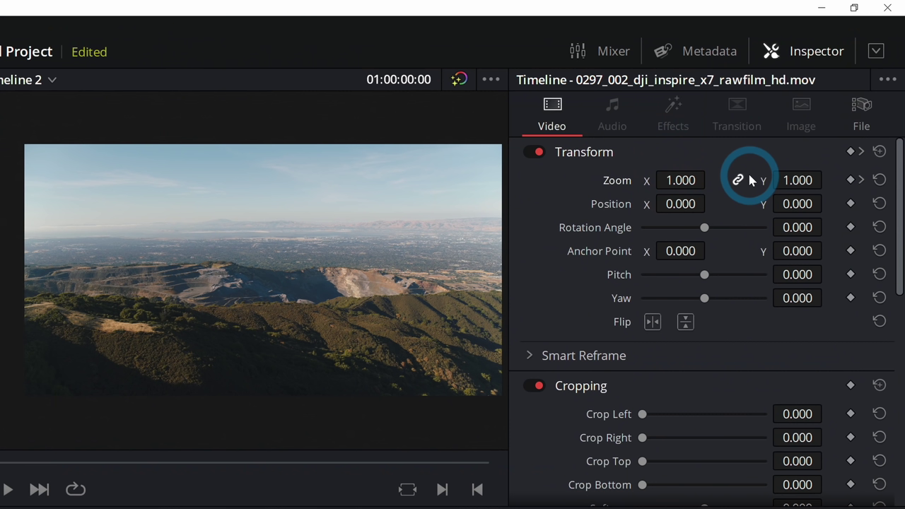
left_click(851, 181)
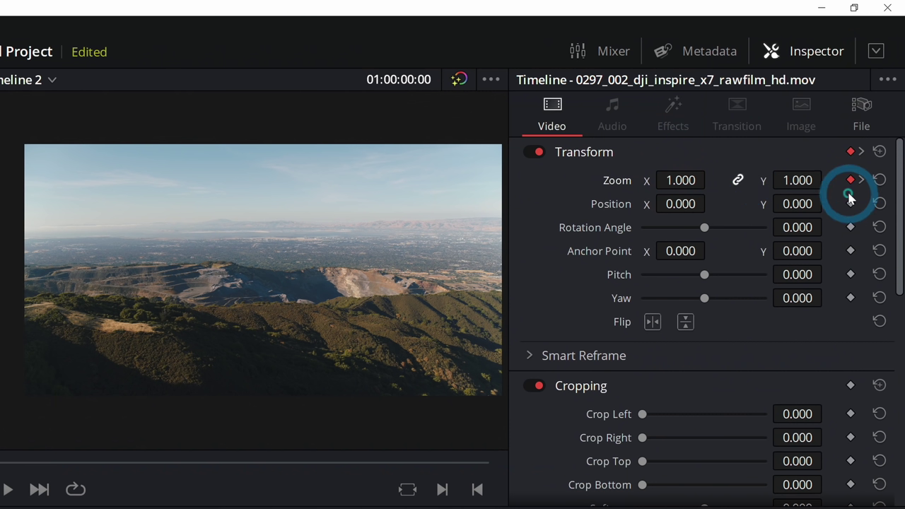
left_click(851, 181)
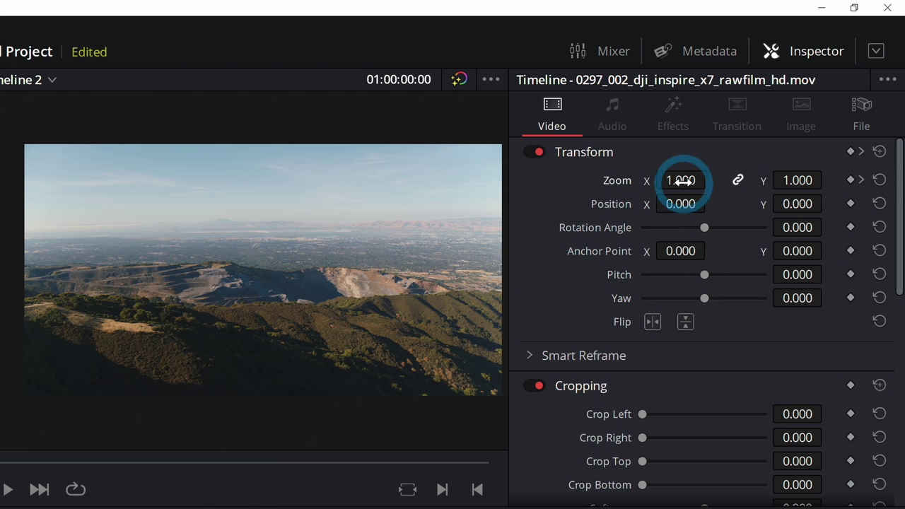
left_click_drag(683, 181, 600, 198)
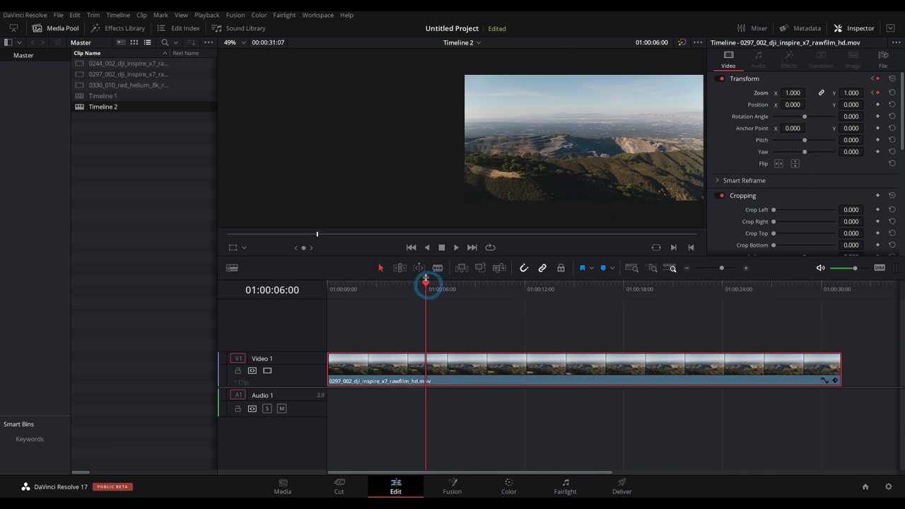
left_click(795, 93)
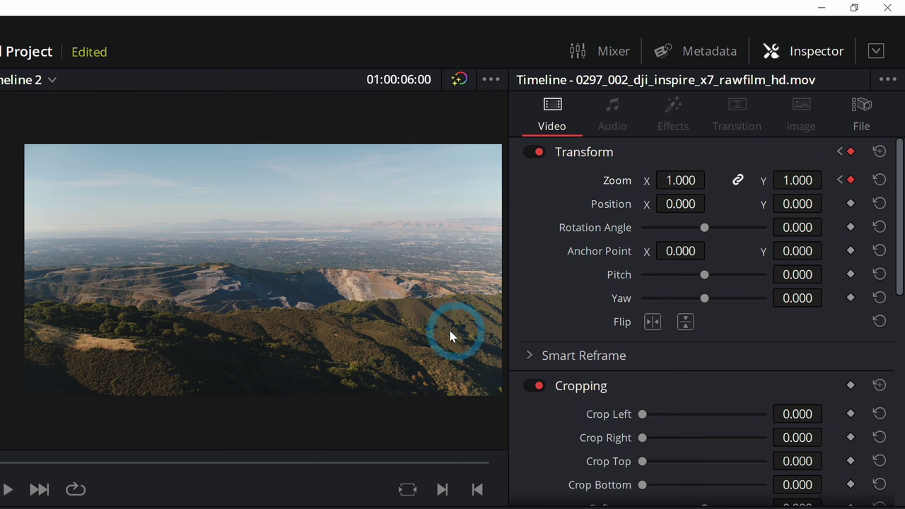
Step: Preview the zoom animation by playing backward and forward with J and L
key("j")
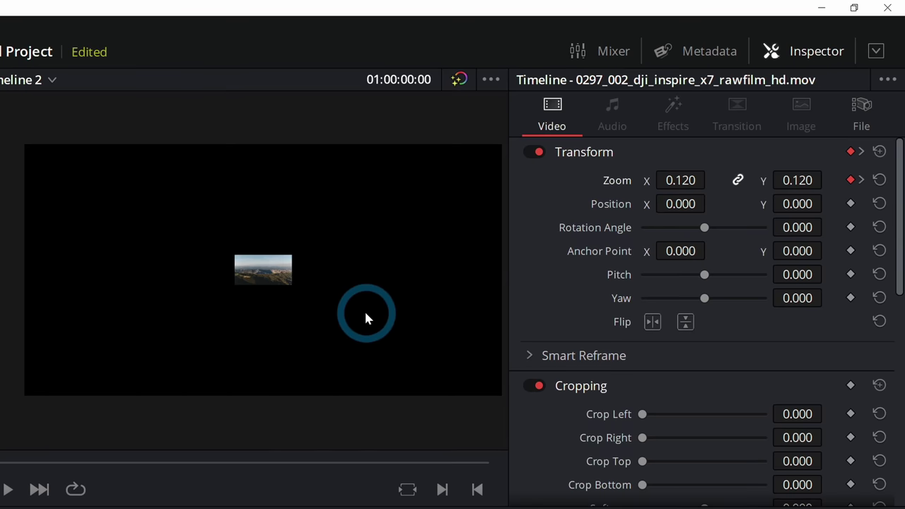
key("l")
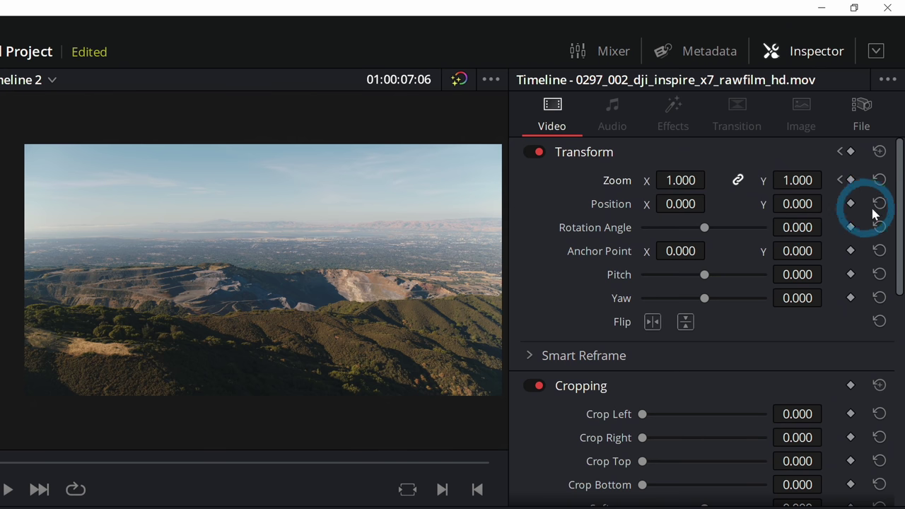
left_click(881, 186)
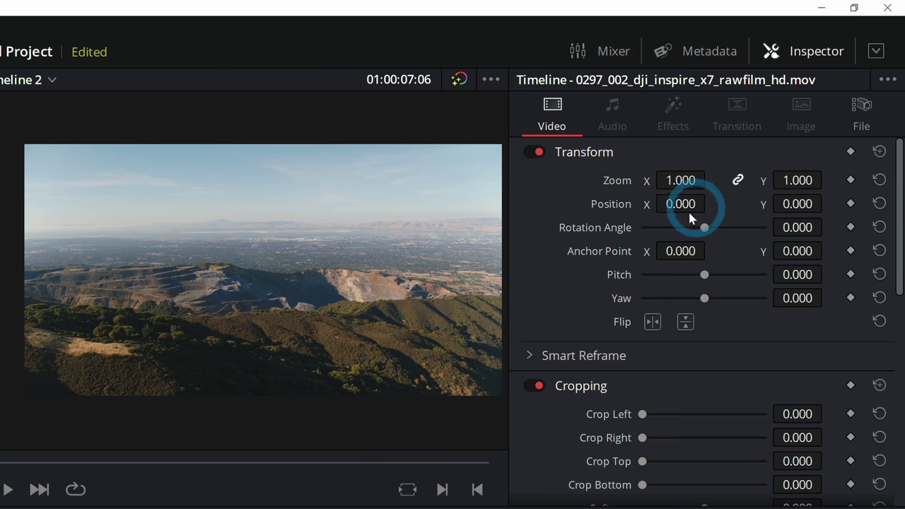
scroll(769, 303, "down", 10)
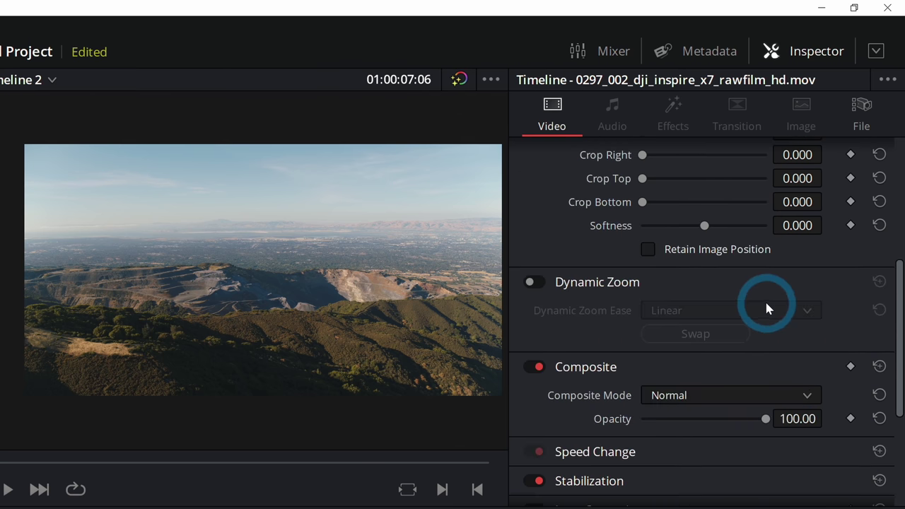
scroll(796, 356, "down", 3)
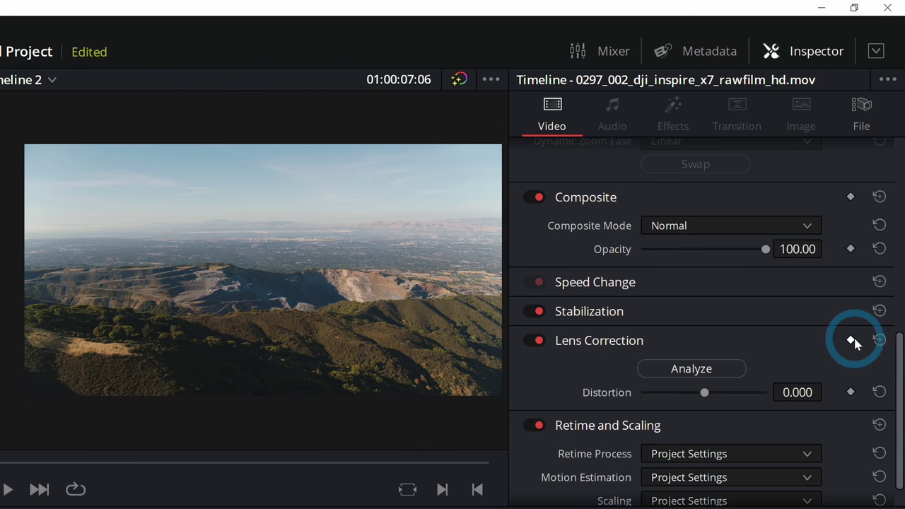
scroll(746, 317, "down", 1)
scroll(780, 348, "up", 7)
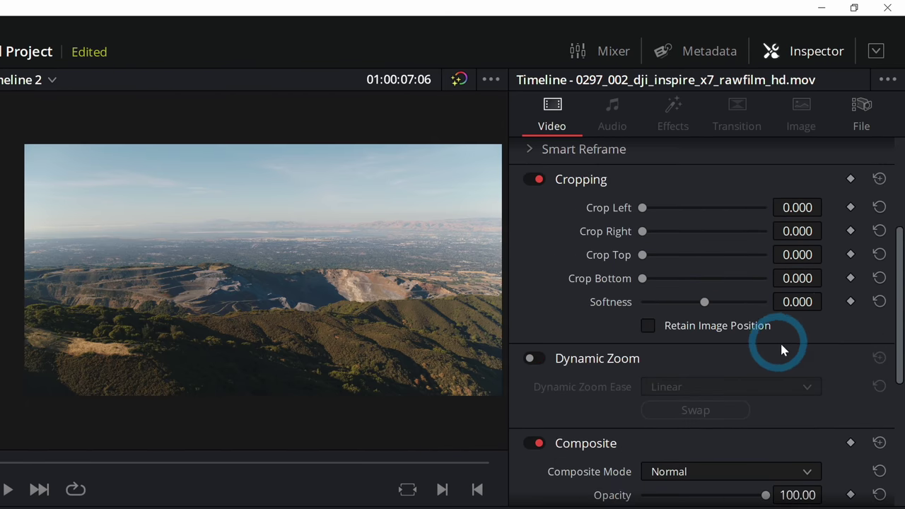
scroll(845, 295, "up", 1)
scroll(824, 364, "up", 5)
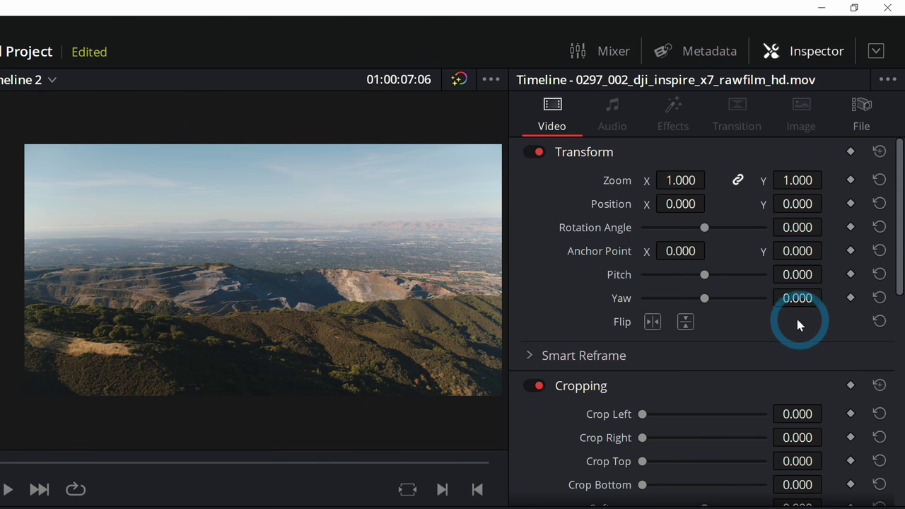
left_click_drag(704, 227, 684, 232)
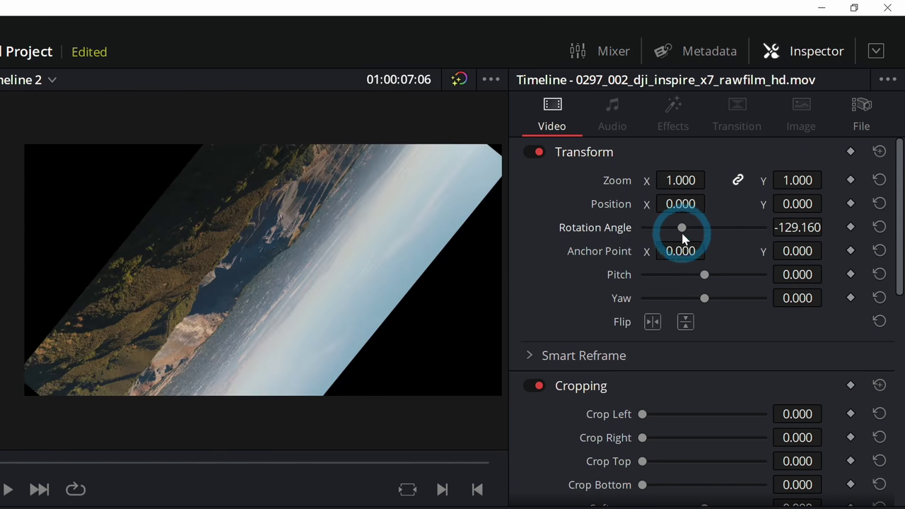
left_click(50, 464)
left_click(851, 227)
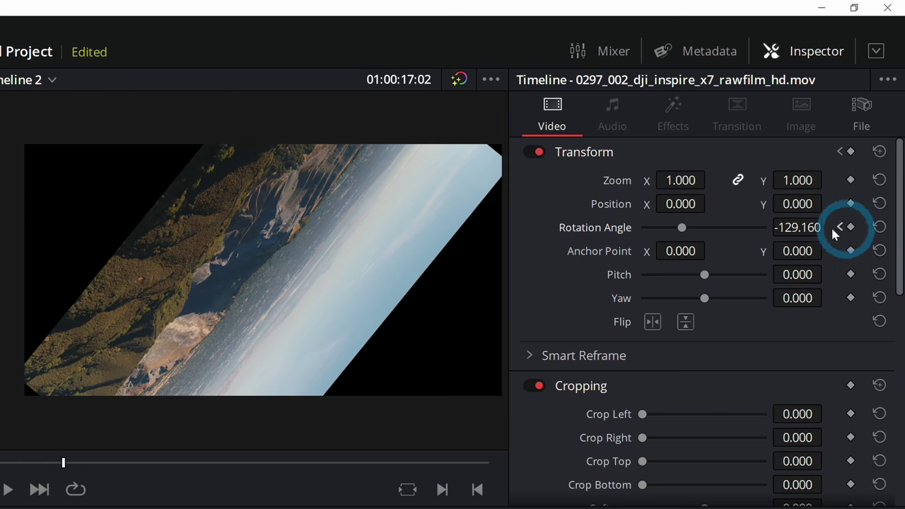
left_click_drag(684, 228, 710, 231)
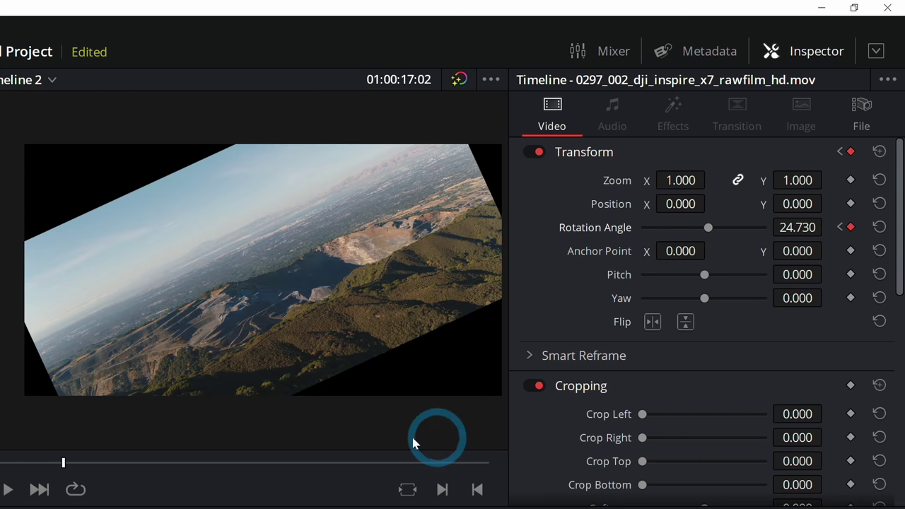
key("space")
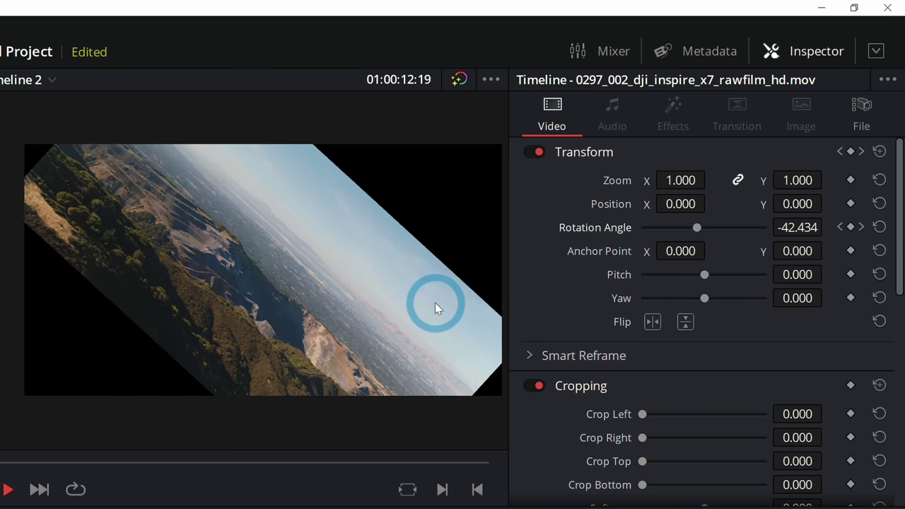
left_click(879, 227)
left_click(880, 227)
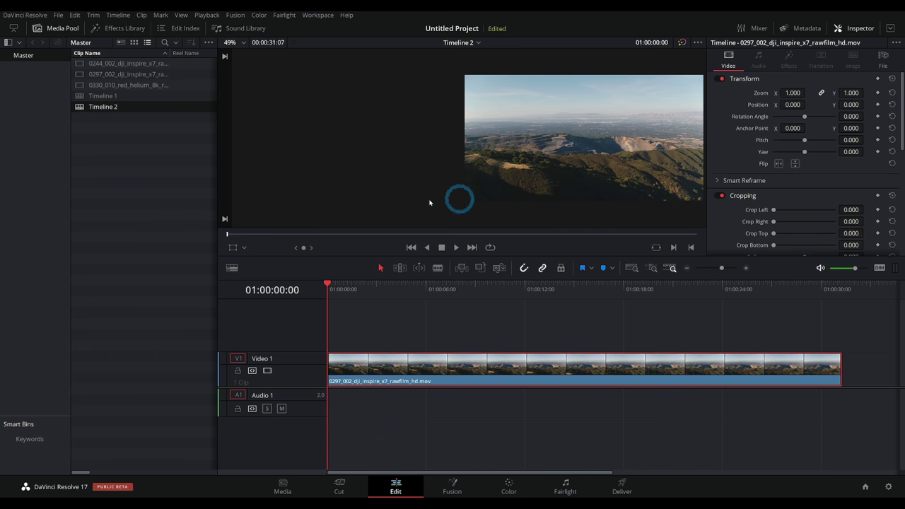
Step: Place the Text title from Toolbox > Titles on Video 2, stretched across the aerial clip
left_click(124, 29)
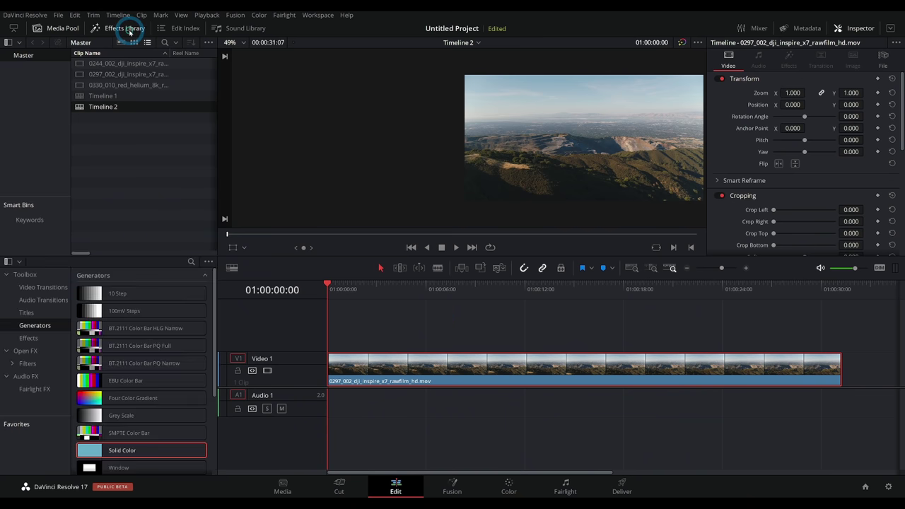
left_click(38, 312)
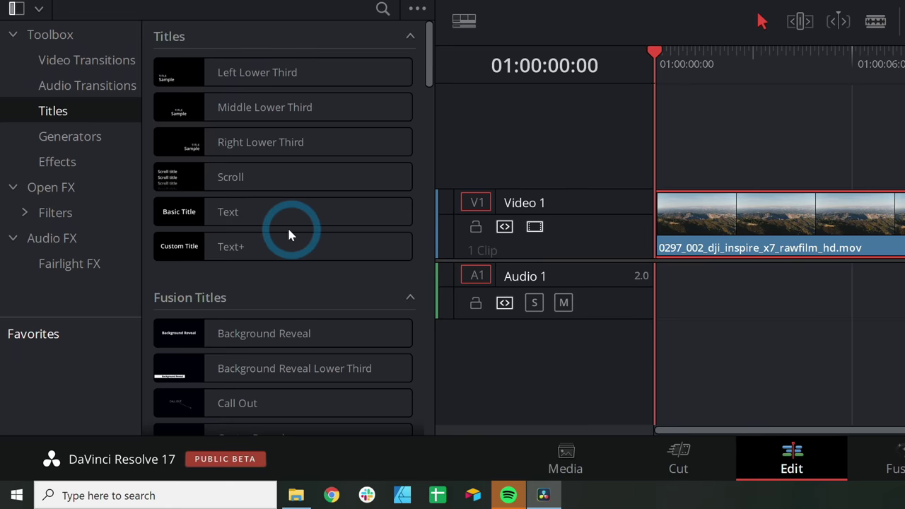
left_click(258, 220)
left_click_drag(258, 220, 729, 175)
left_click_drag(887, 155, 904, 156)
left_click(904, 68)
Step: Replace the placeholder title text with 'MOUNTAINS'
left_click_drag(904, 68, 904, 68)
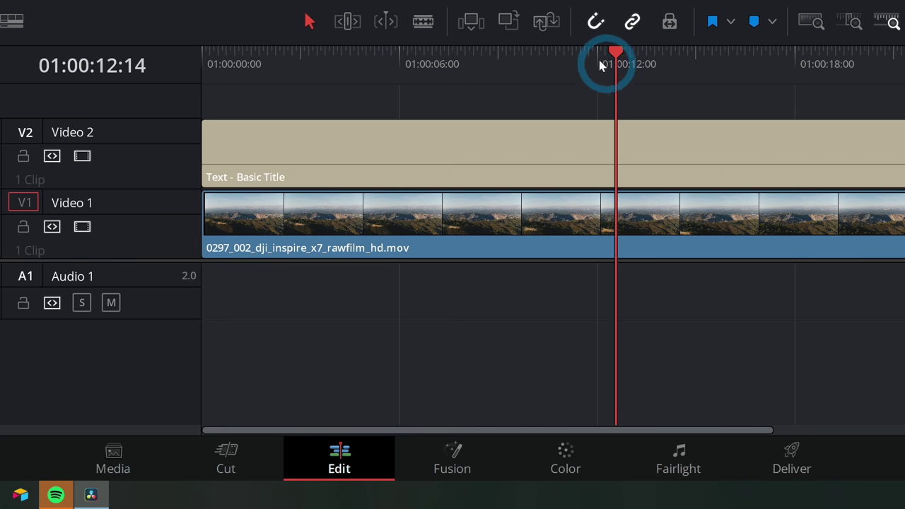
left_click_drag(600, 65, 571, 61)
triple_click(578, 225)
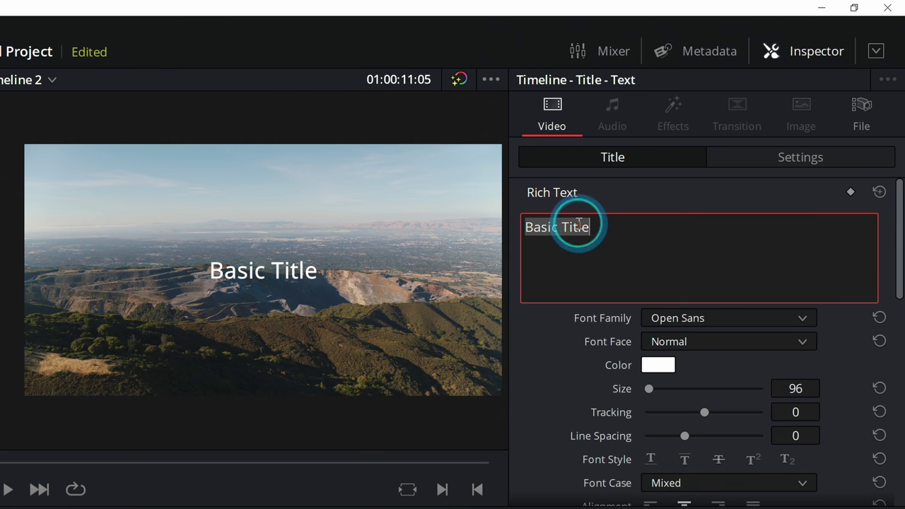
type("MOUNTAINS")
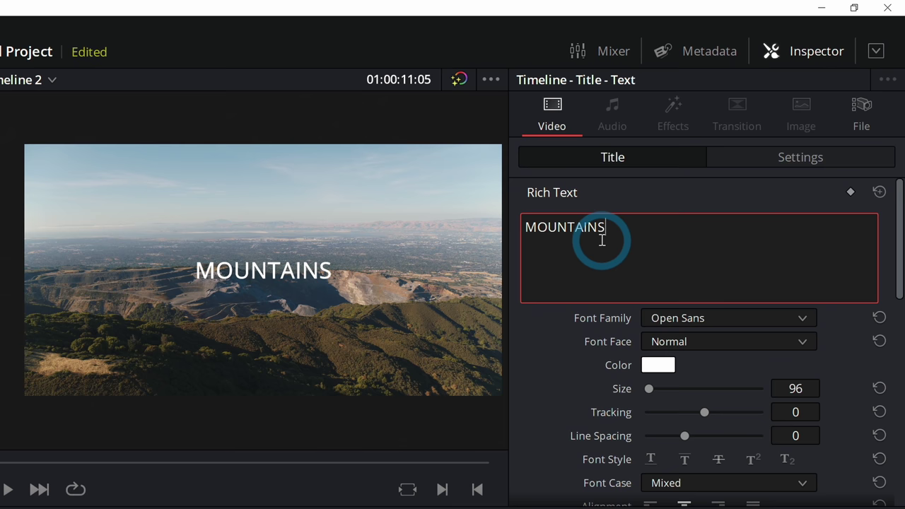
Step: Style the title in Palatino Linotype Bold, tracking 11, size 139, and play it back
left_click(693, 320)
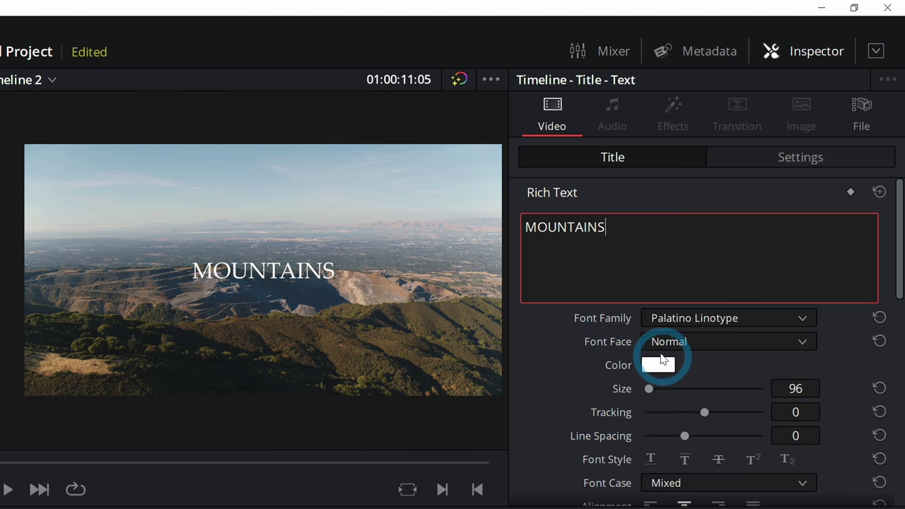
left_click(687, 343)
left_click(690, 389)
left_click_drag(685, 413, 711, 414)
left_click(650, 390)
left_click_drag(651, 389, 656, 390)
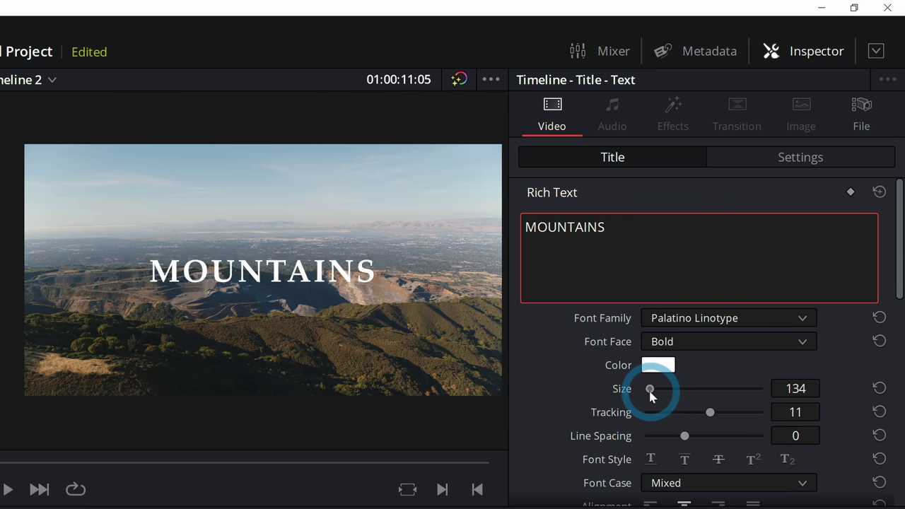
left_click_drag(651, 393, 652, 394)
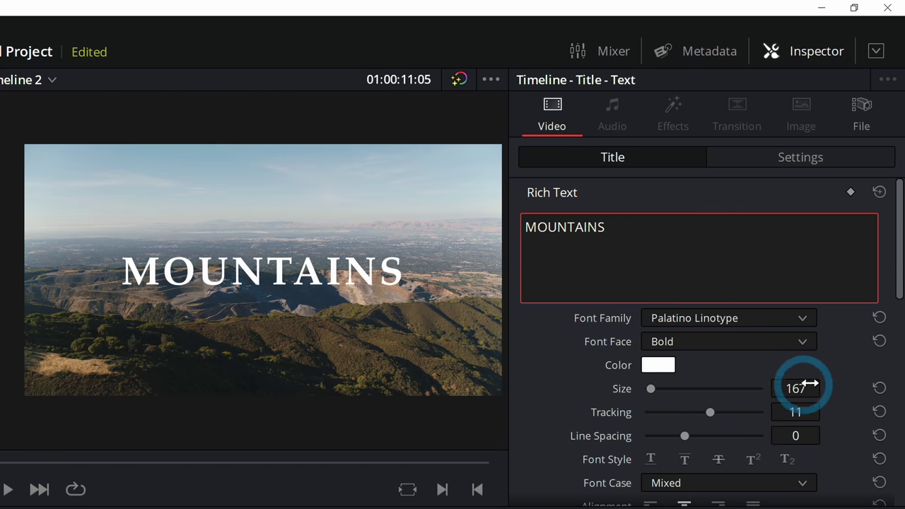
left_click_drag(804, 389, 778, 389)
left_click(314, 327)
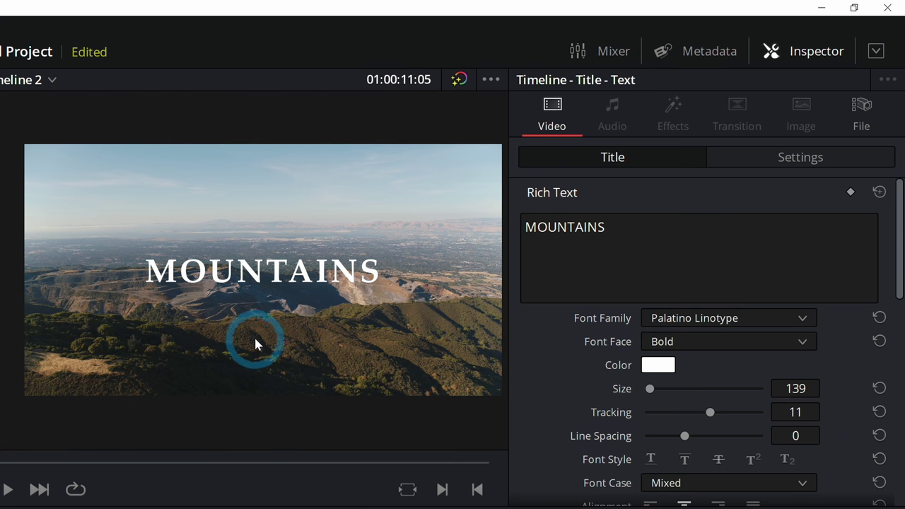
key("Home")
key("space")
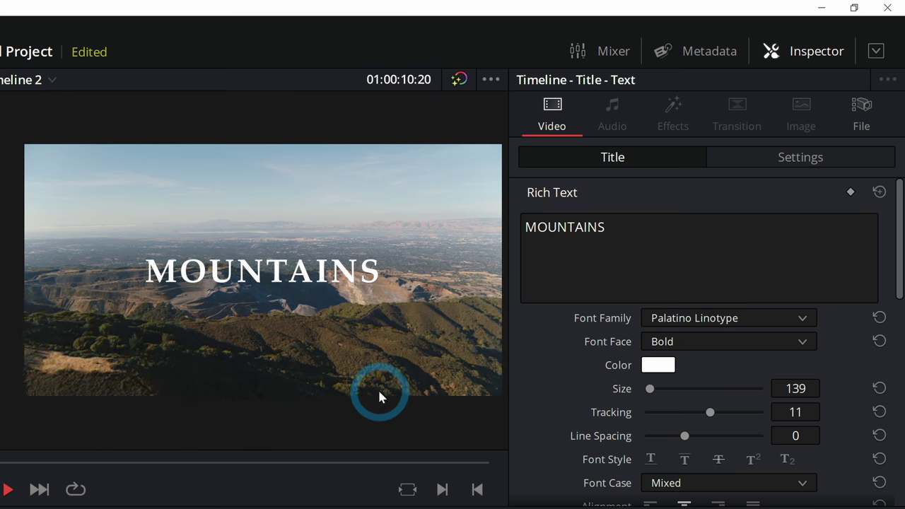
Step: Replay the clip, then show the title's Settings with Zoom 1.000 and Position 0.000
left_click_drag(379, 394, 251, 283)
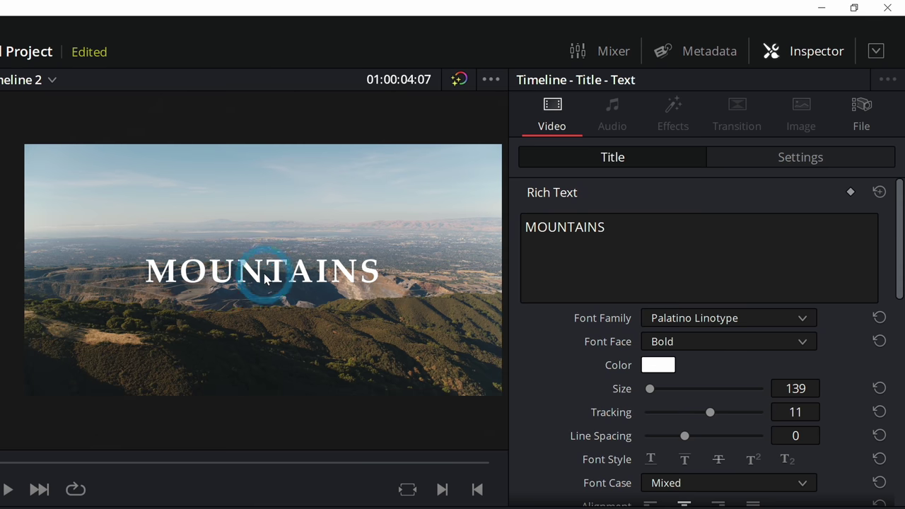
key("Home")
key("l")
key("l")
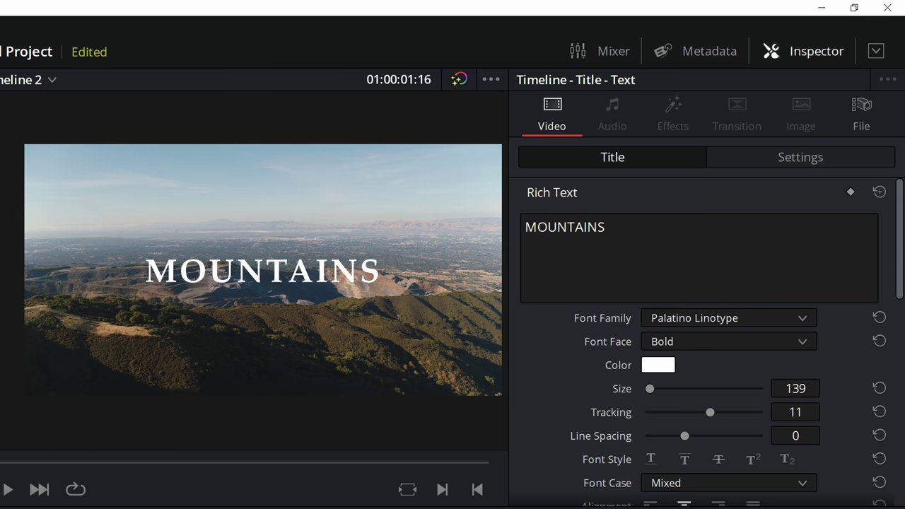
key("l")
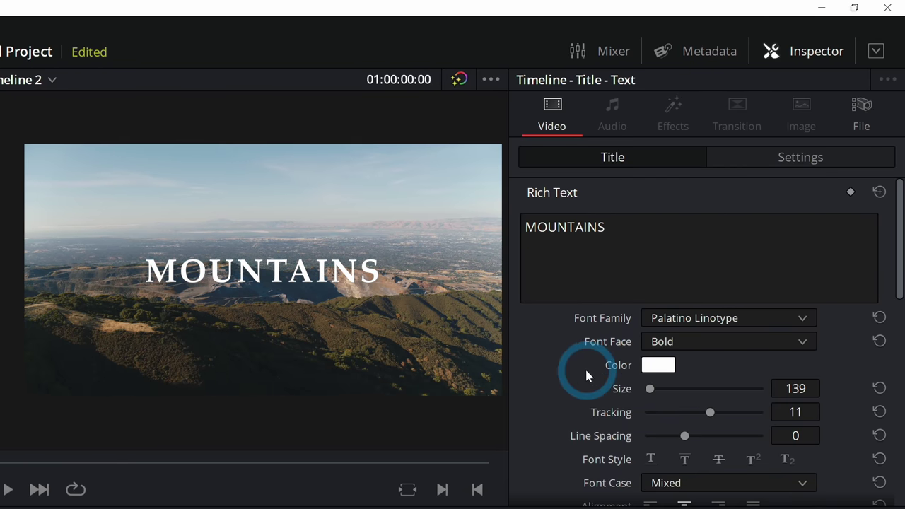
scroll(566, 368, "down", 3)
scroll(544, 366, "up", 3)
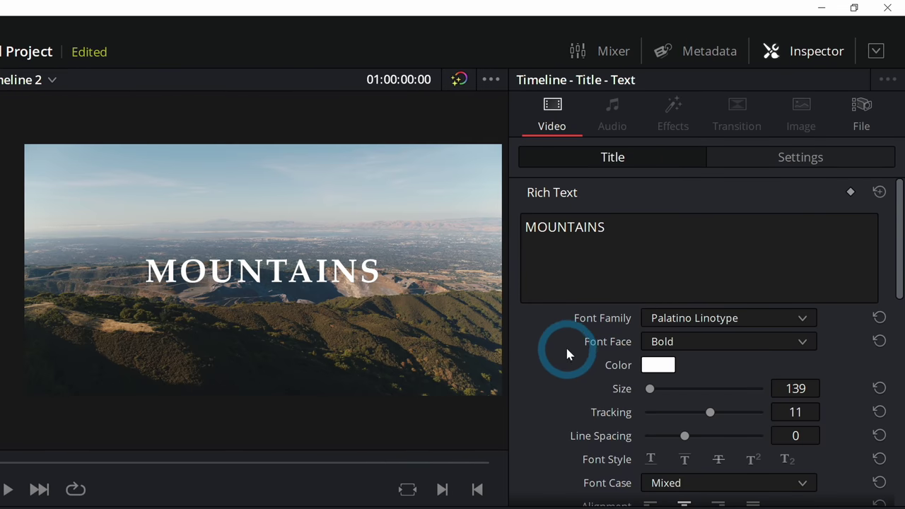
left_click(771, 157)
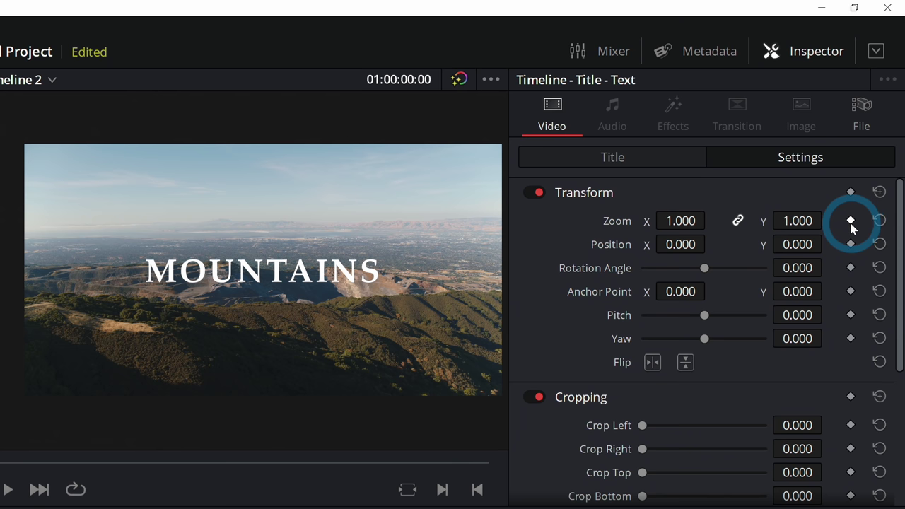
Step: Keyframe the title's Zoom from 0.670 at the start to 0.820 at 01:00:09:23
left_click_drag(687, 220, 667, 219)
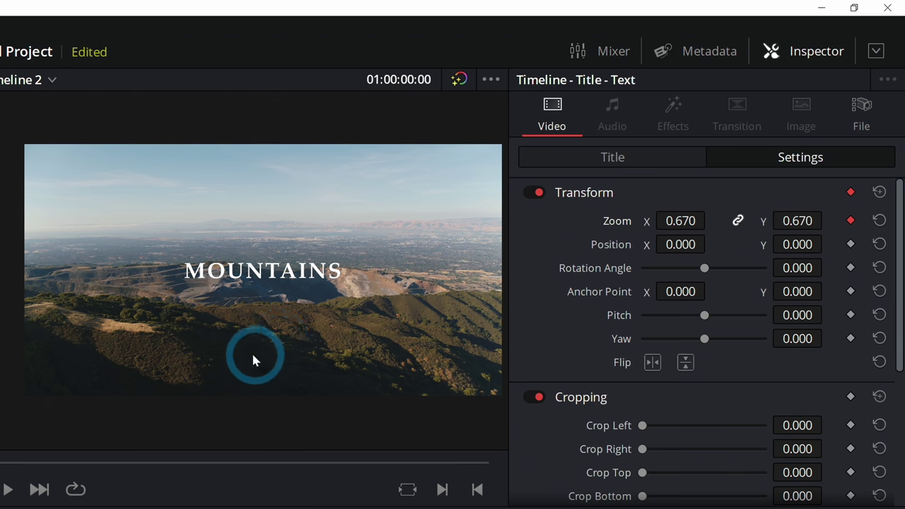
scroll(51, 322, "up", 3)
scroll(50, 314, "up", 3)
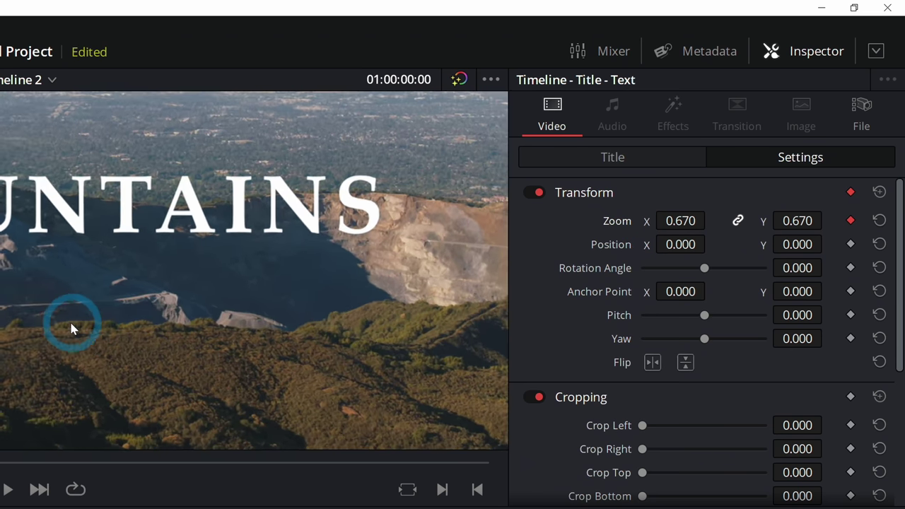
left_click_drag(34, 337, 285, 304)
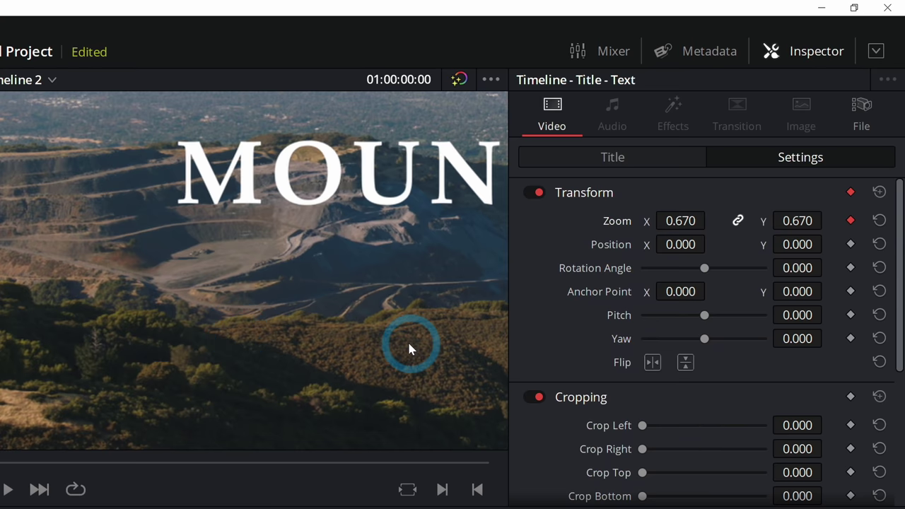
left_click_drag(410, 347, 21, 337)
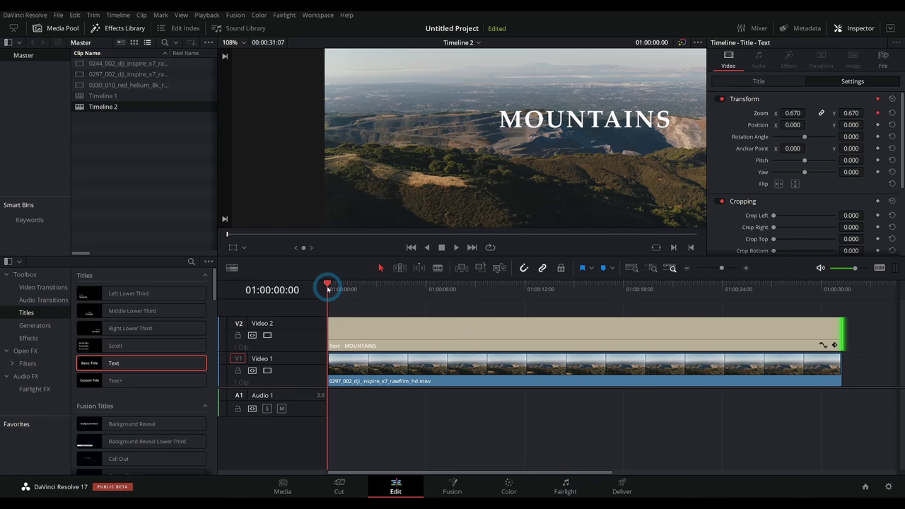
left_click_drag(328, 290, 491, 288)
left_click_drag(675, 193, 588, 182)
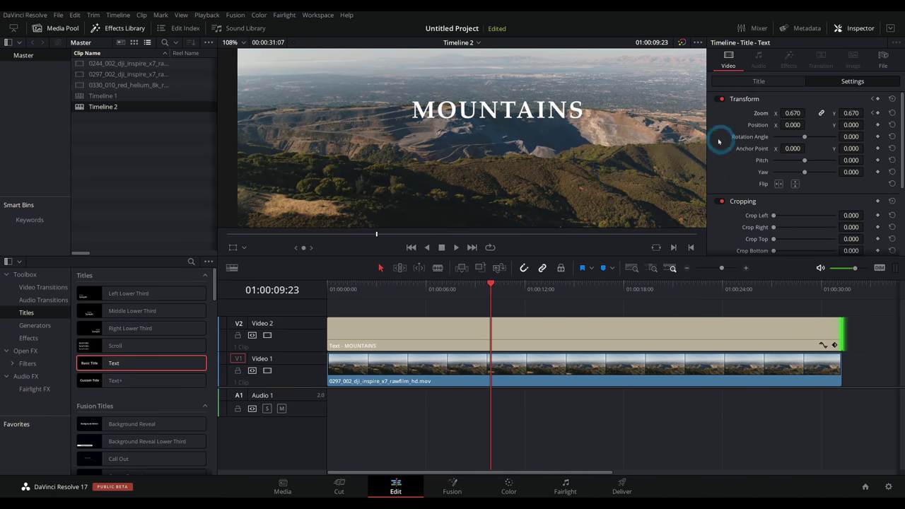
left_click_drag(792, 113, 808, 115)
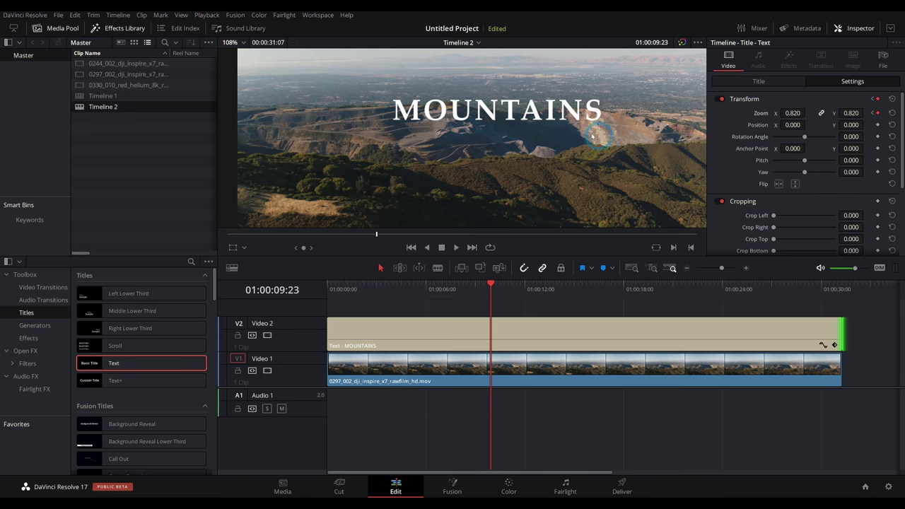
left_click_drag(463, 283, 316, 303)
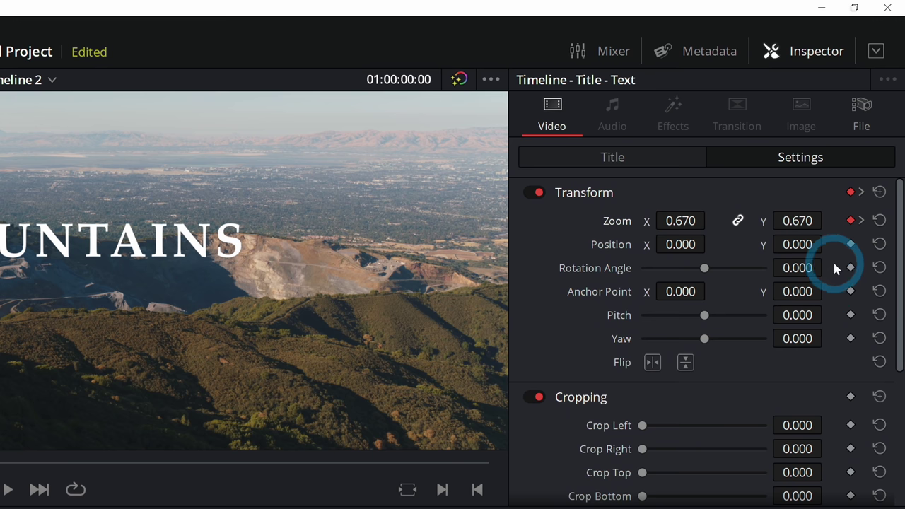
Step: Add a Position keyframe at the start with Y set to 33.000
left_click(851, 244)
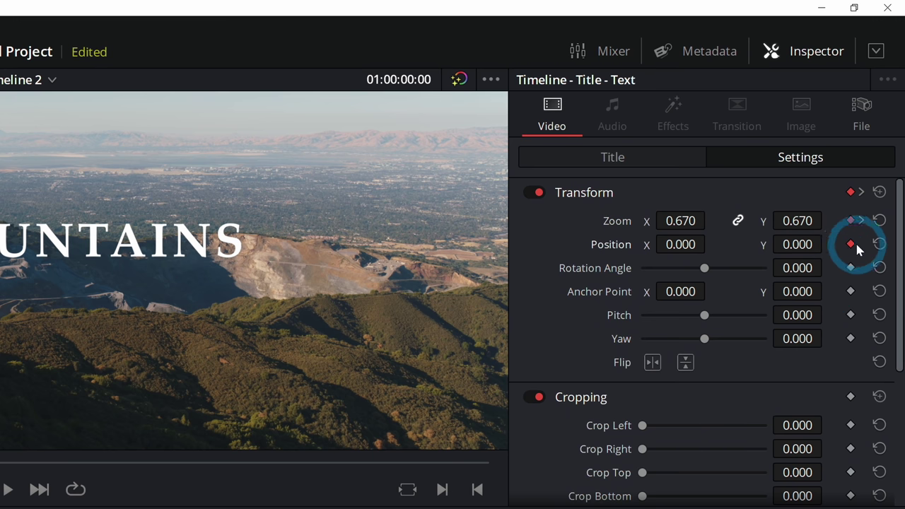
left_click_drag(788, 244, 823, 243)
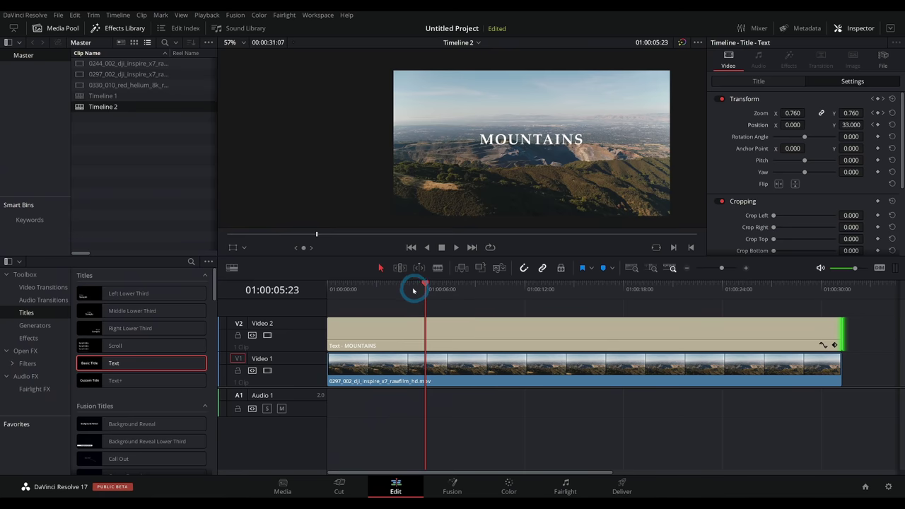
mouse_move(414, 290)
left_mouse_down()
mouse_move(344, 289)
mouse_move(437, 293)
mouse_move(415, 290)
left_mouse_up()
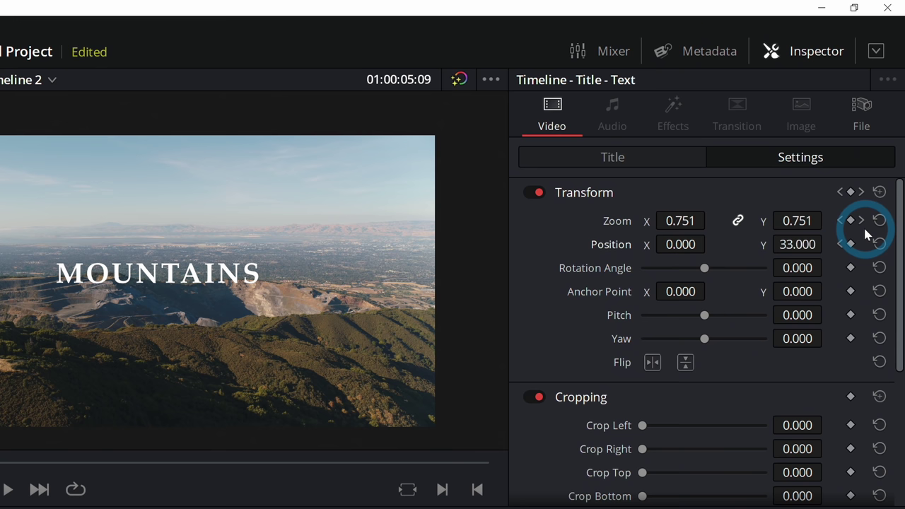
Step: At the 01:00:09:23 keyframe, set the title's Position Y to 3.000
left_click(862, 222)
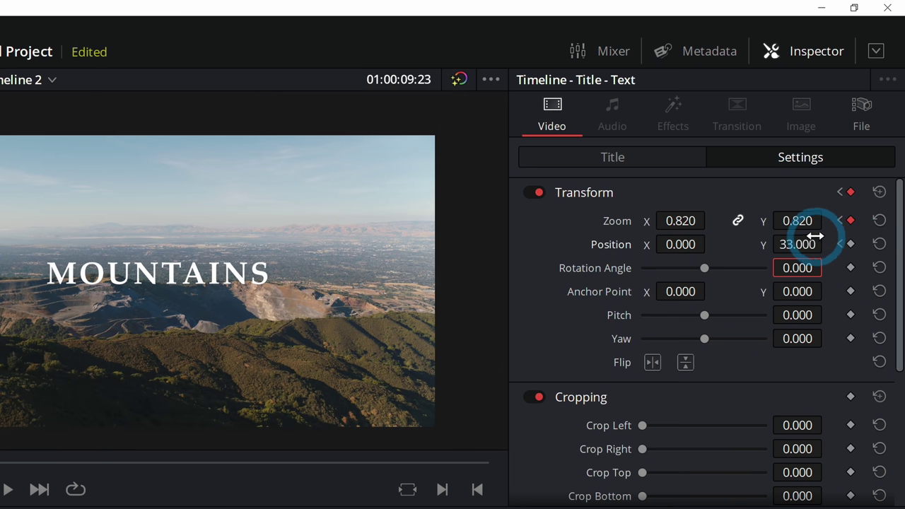
left_click(839, 221)
left_click(861, 221)
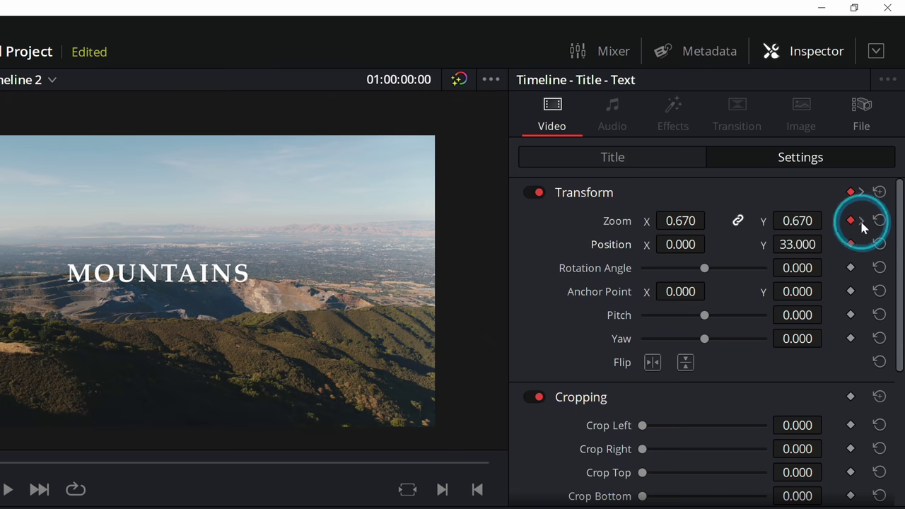
left_click(841, 244)
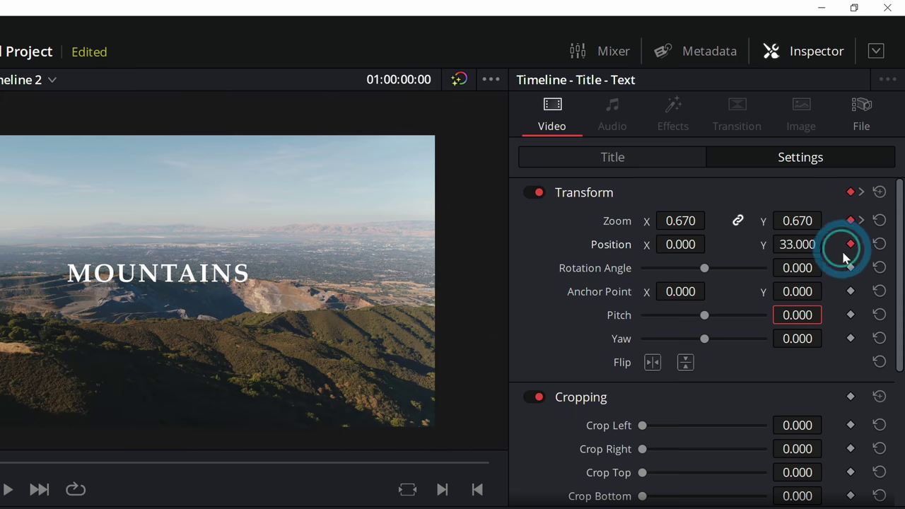
left_click(815, 243)
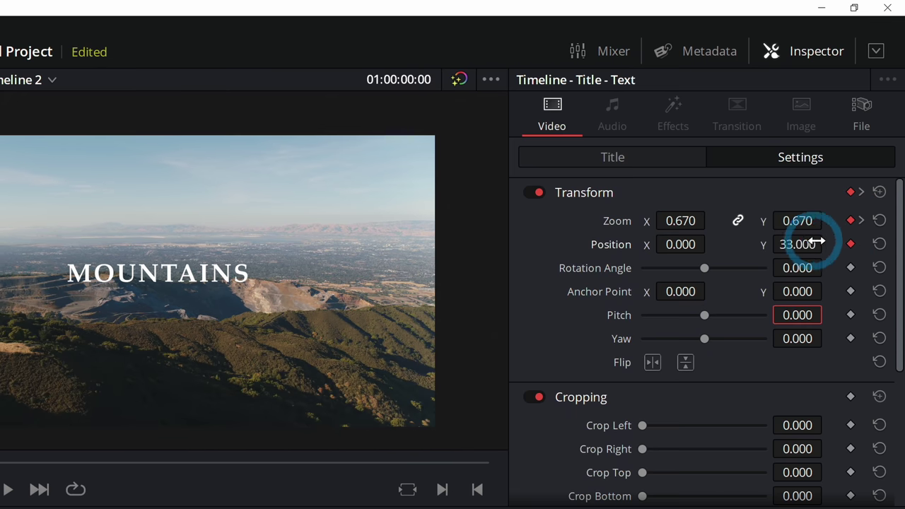
left_click(863, 221)
left_click(824, 247)
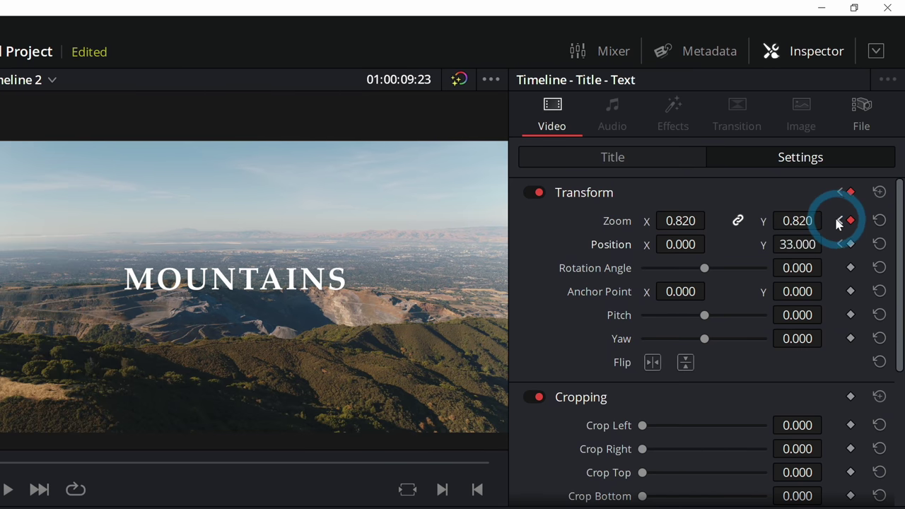
left_click(842, 220)
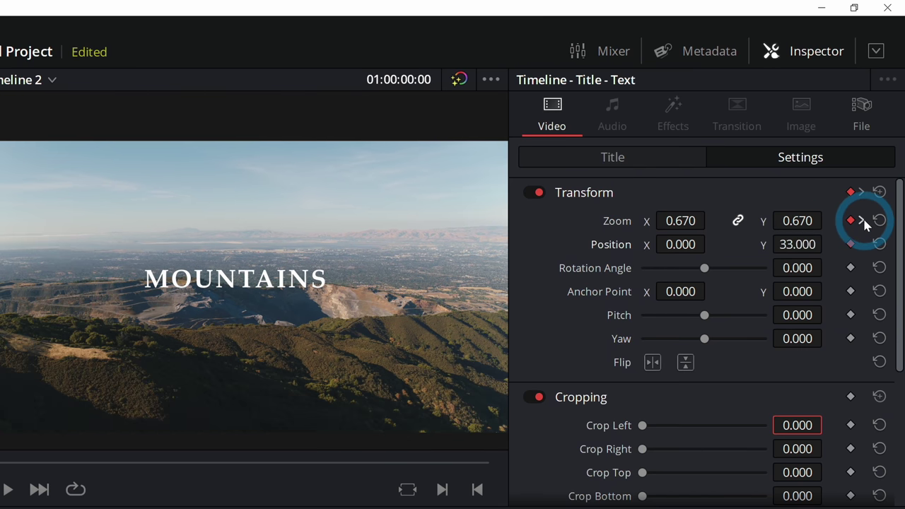
left_click(863, 221)
left_click(823, 244)
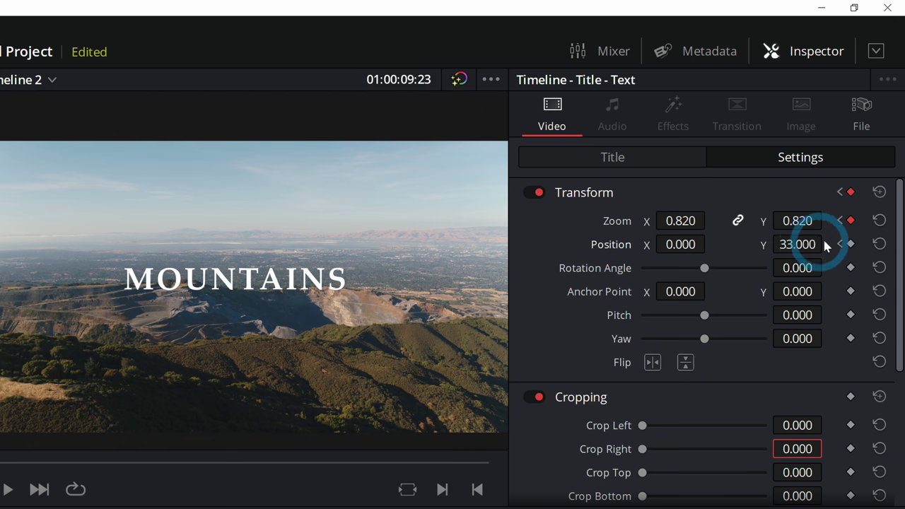
left_click_drag(807, 244, 779, 244)
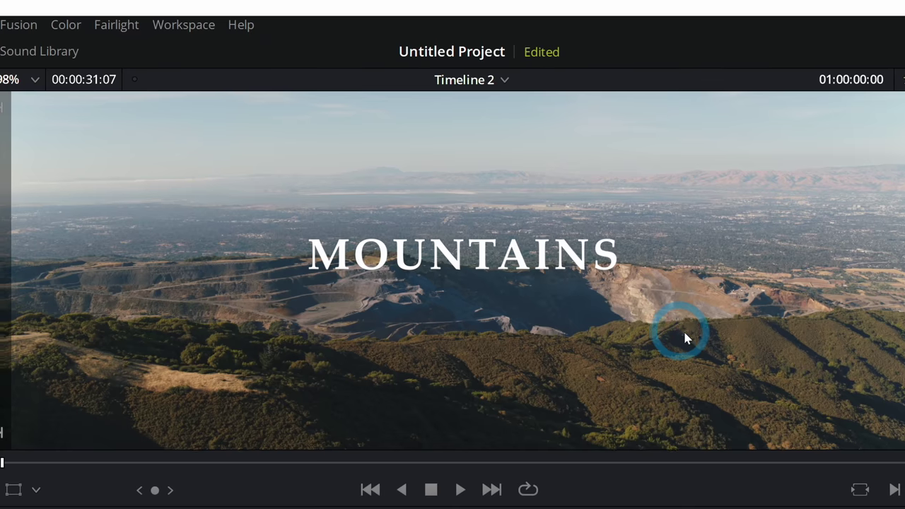
left_click(460, 490)
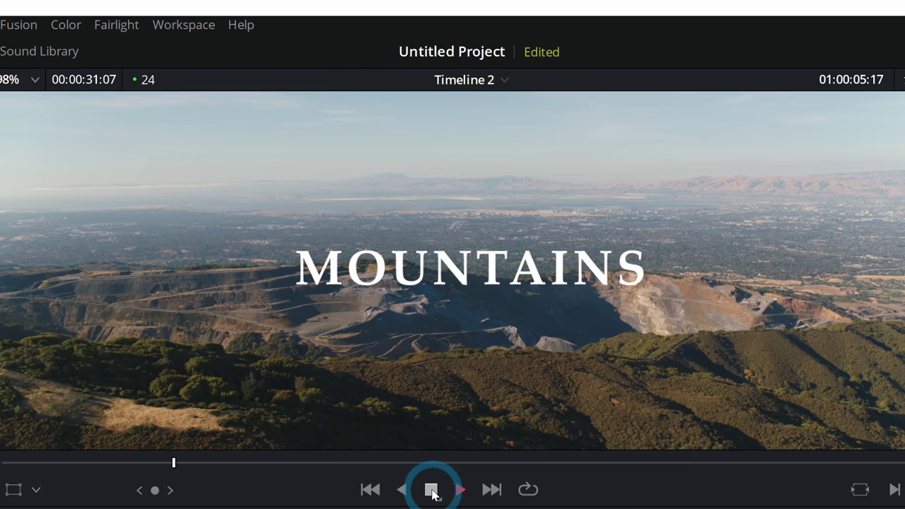
left_click(433, 493)
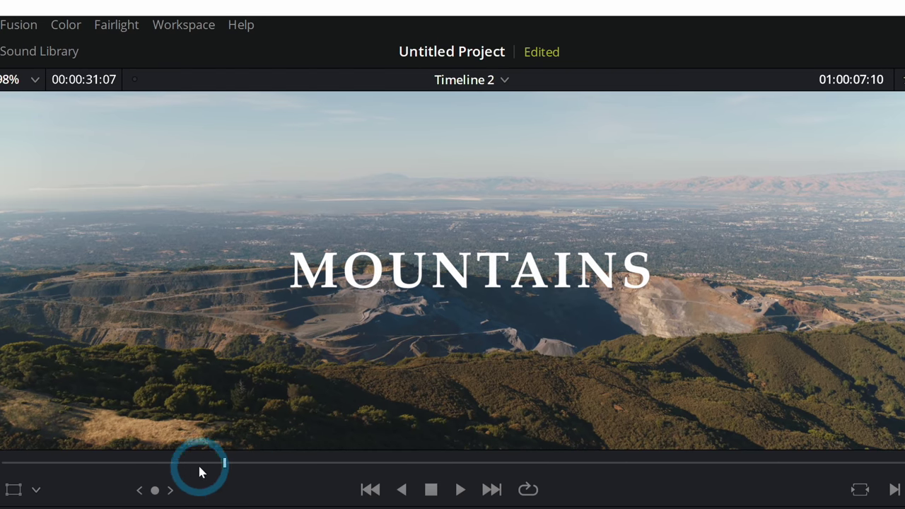
left_click_drag(198, 469, 2, 474)
left_click(425, 427)
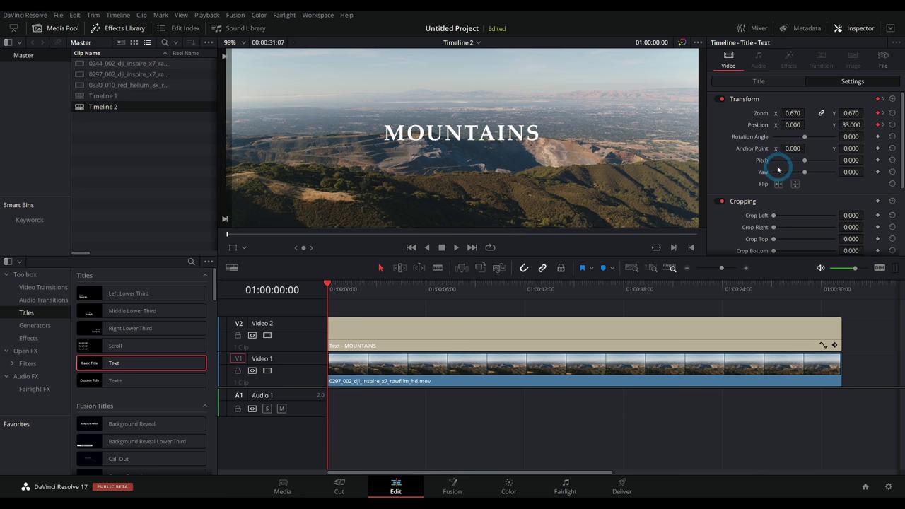
scroll(521, 189, "down", 2)
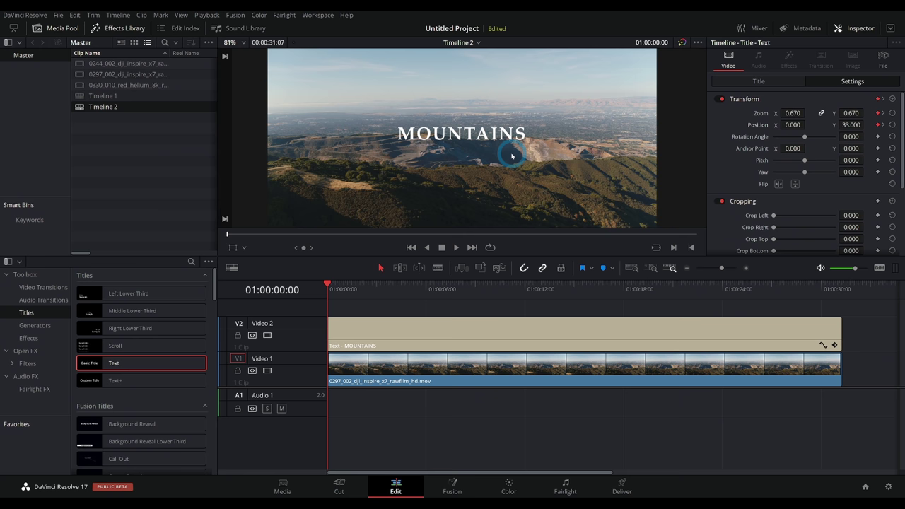
Step: Reset the title's Transform and set Zoom to 4.680 on the first frame
left_click(893, 100)
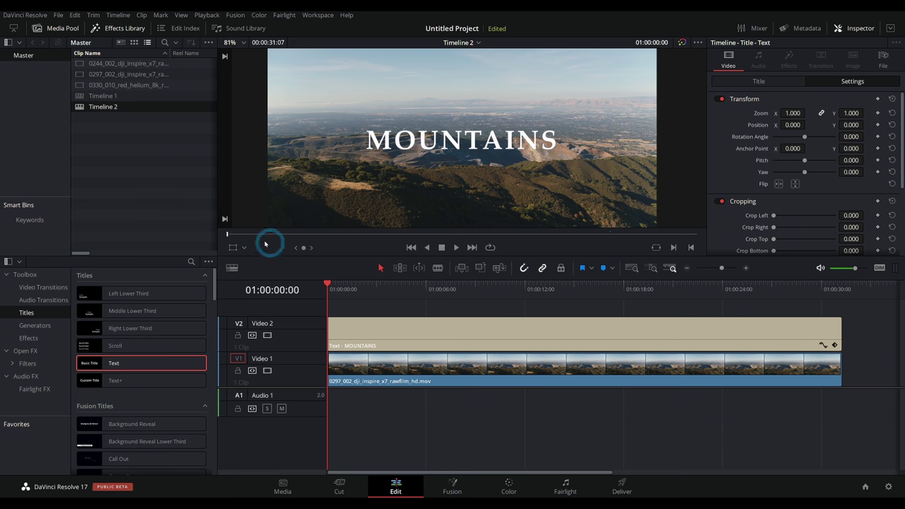
left_click_drag(265, 244, 227, 234)
left_click(489, 169)
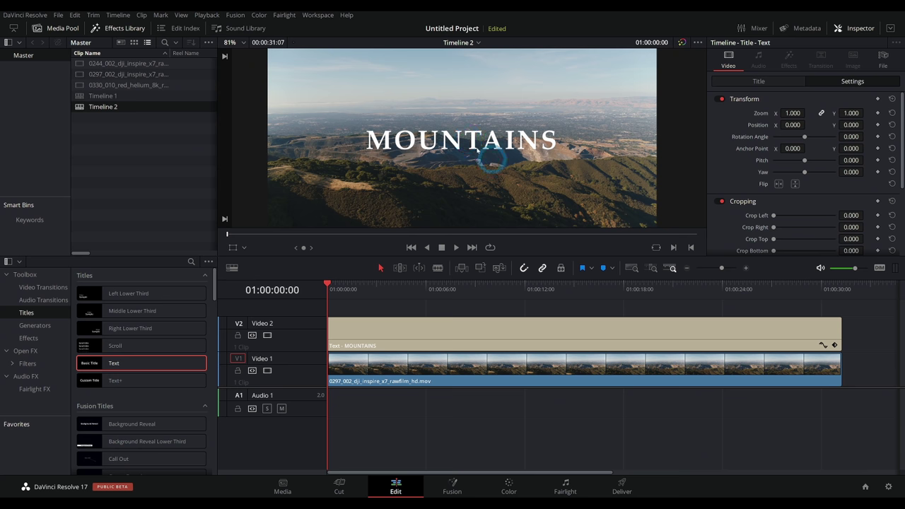
mouse_move(246, 239)
left_mouse_down()
mouse_move(328, 233)
mouse_move(249, 237)
left_mouse_up()
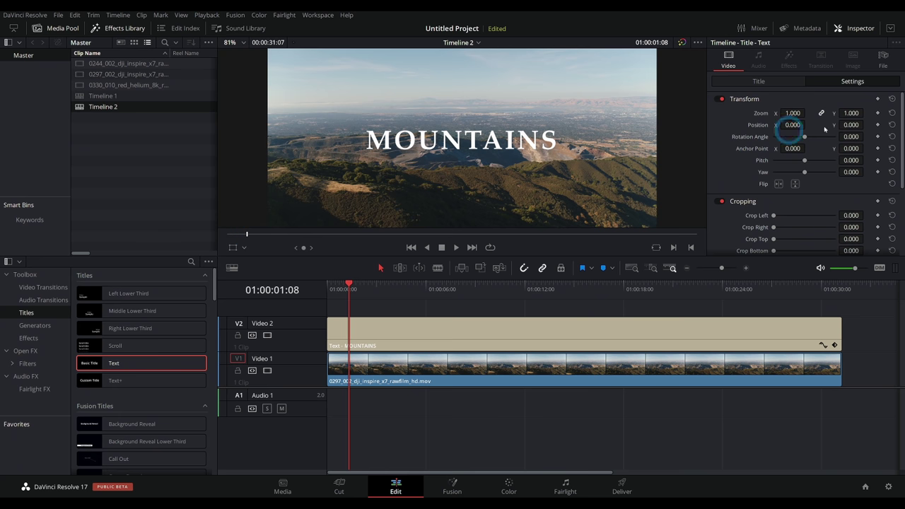
key("Home")
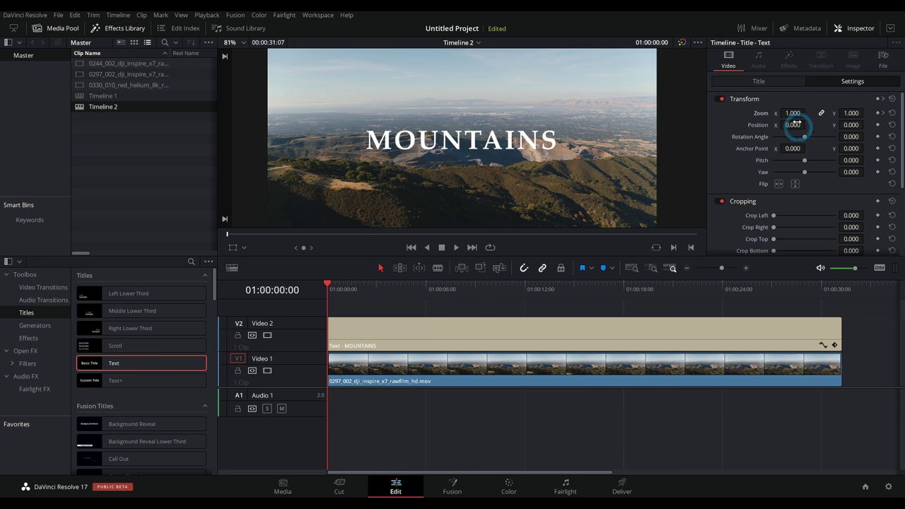
left_click_drag(793, 114, 793, 114)
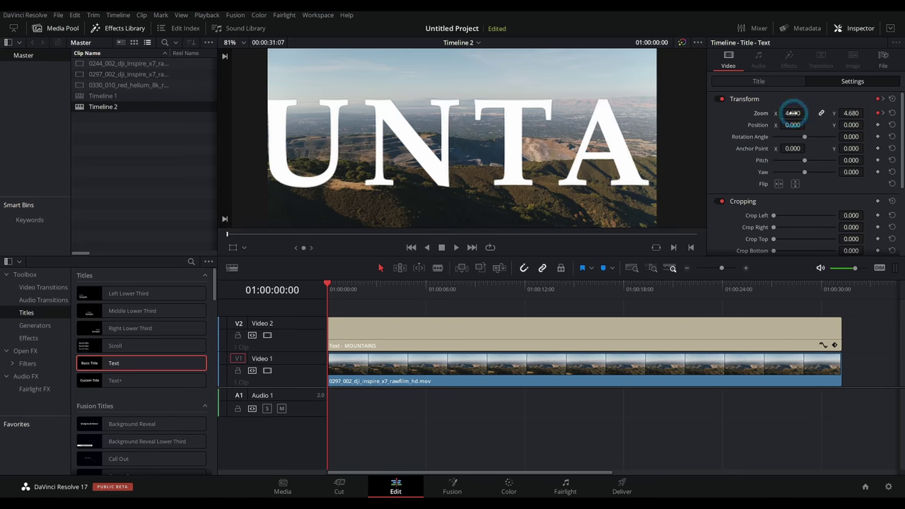
Step: Play back the zoom-down and land on the 1.000 Zoom keyframe near 01:00:01:10
key("space")
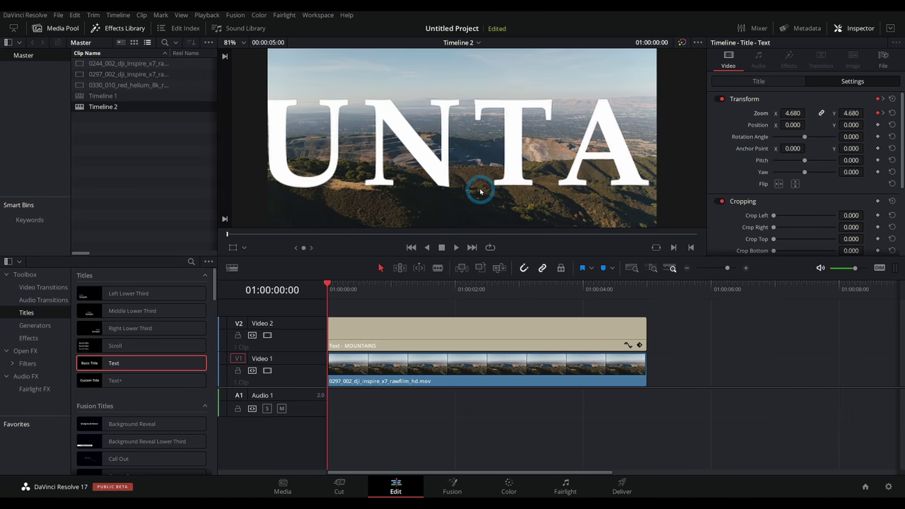
key("space")
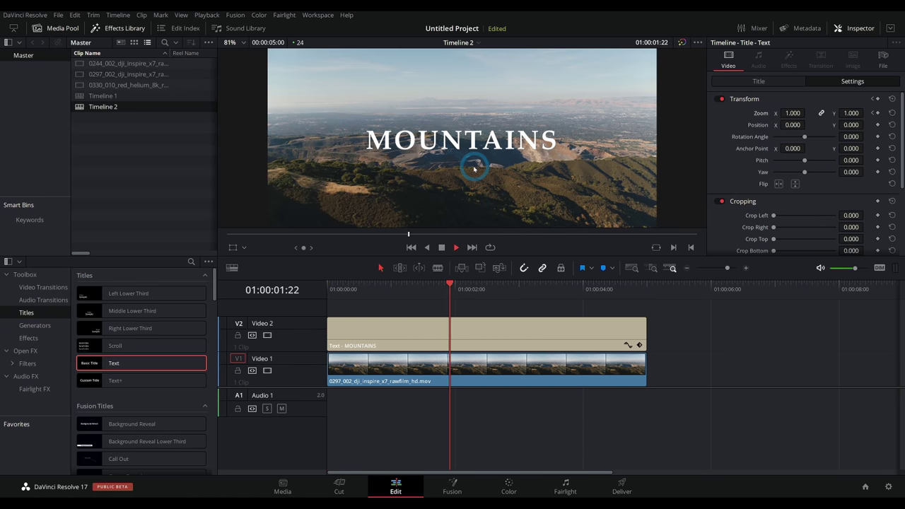
left_click_drag(488, 289, 350, 291)
left_click(489, 177)
key("space")
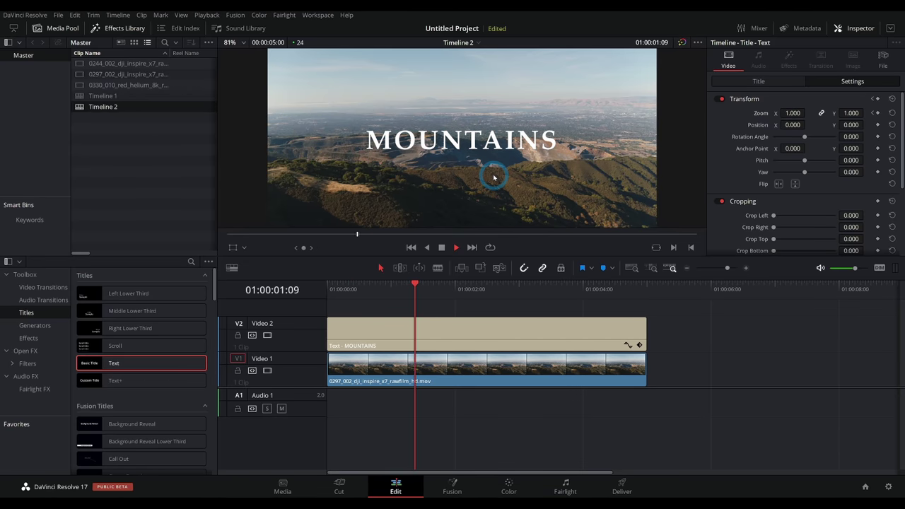
key("space")
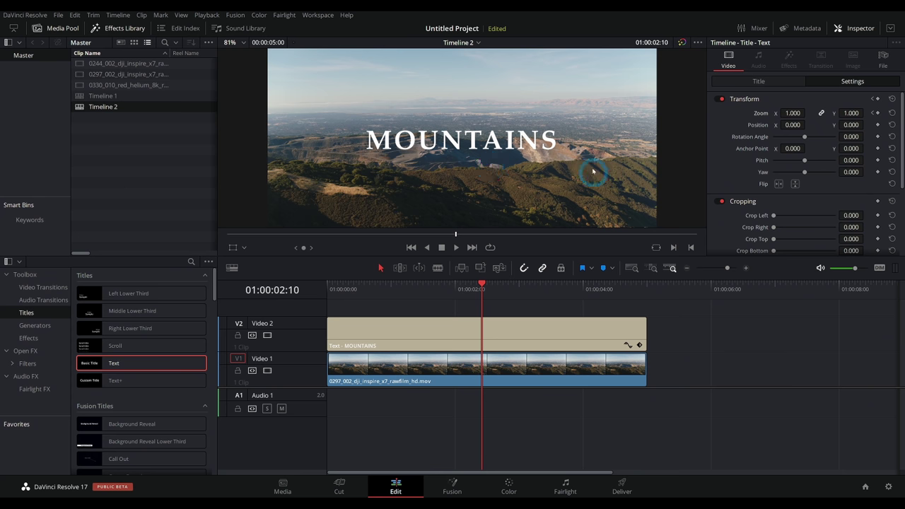
key("Home")
left_click(537, 194)
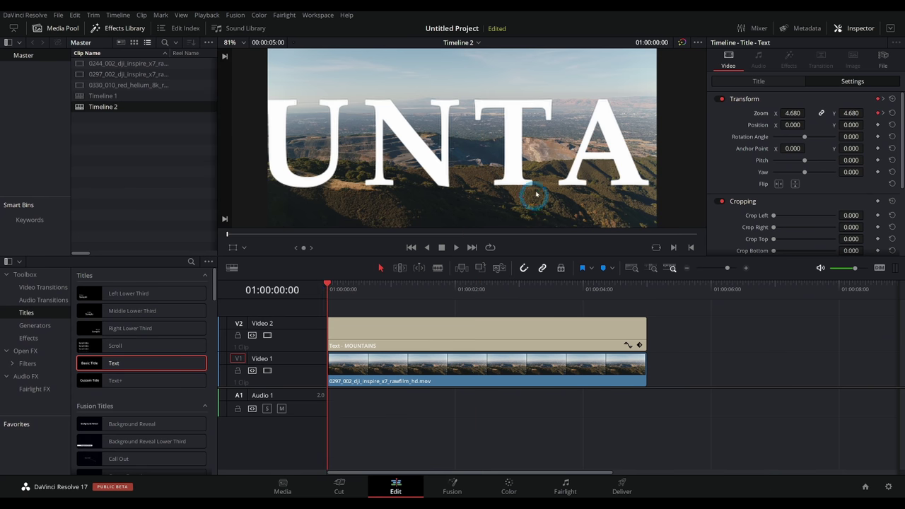
key("space")
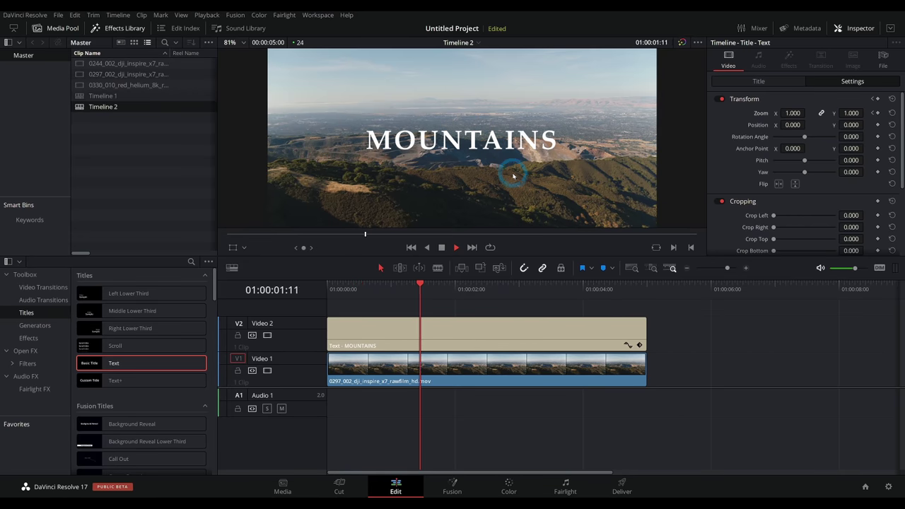
key("space")
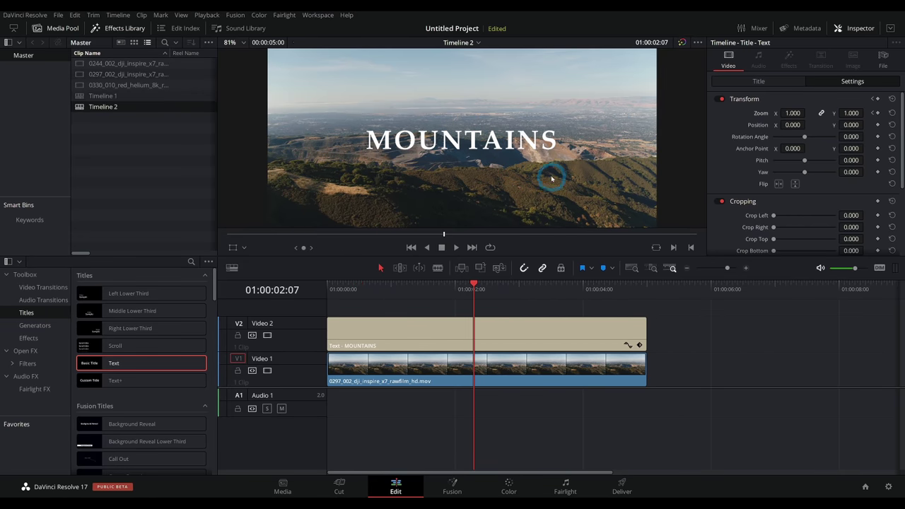
left_click_drag(397, 288, 418, 291)
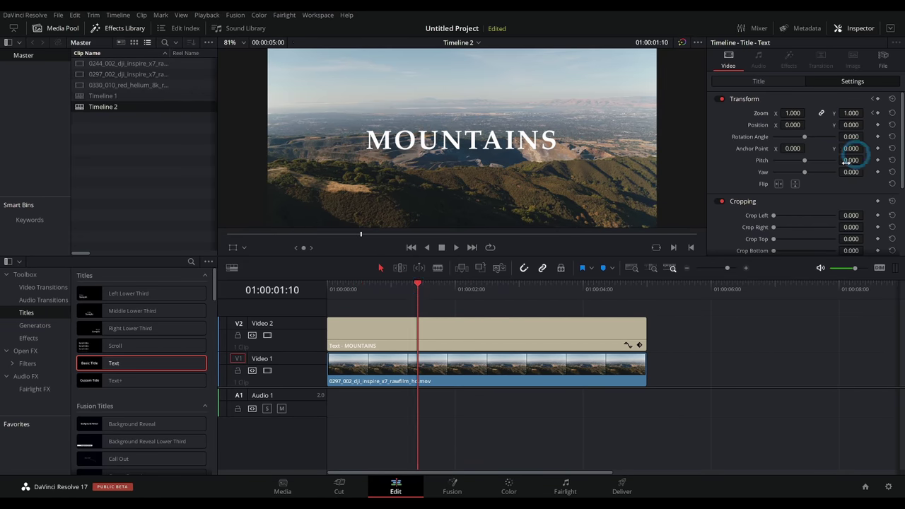
left_click(873, 115)
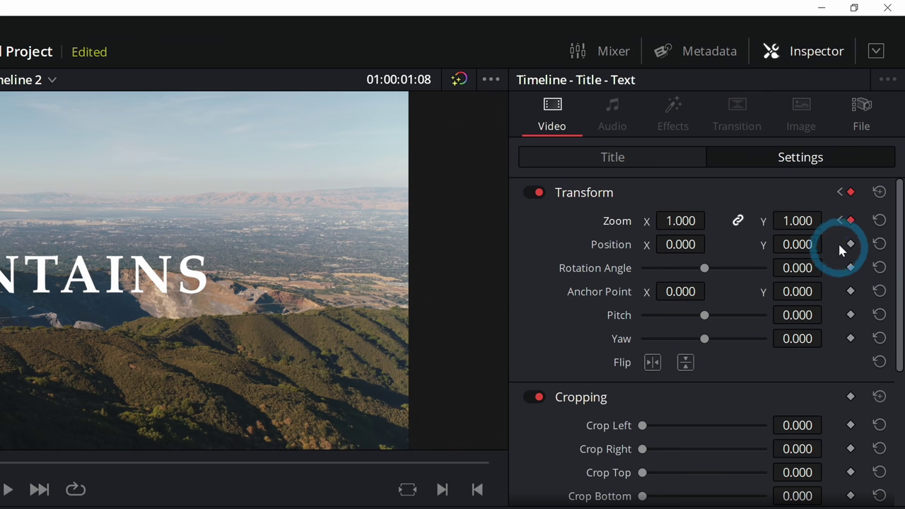
Step: Set the Zoom keyframe to Ease In and play back the eased zoom-down
right_click(852, 222)
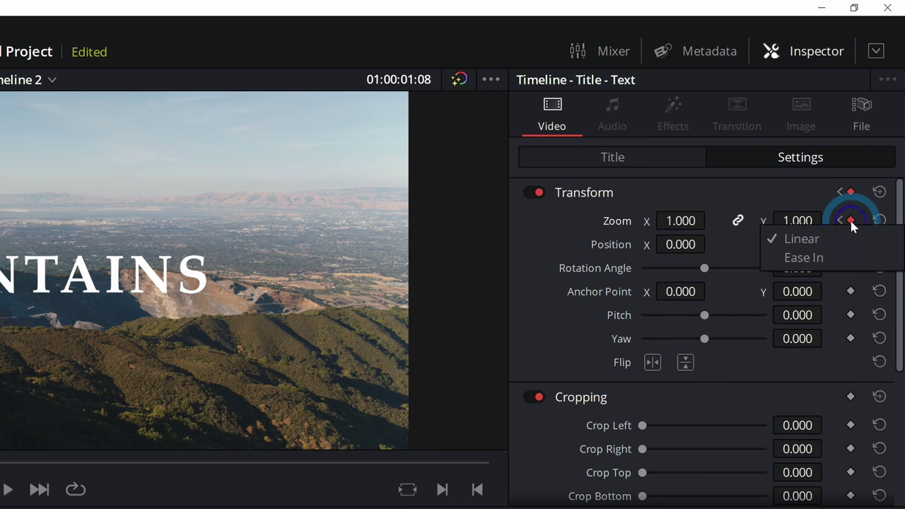
left_click(807, 258)
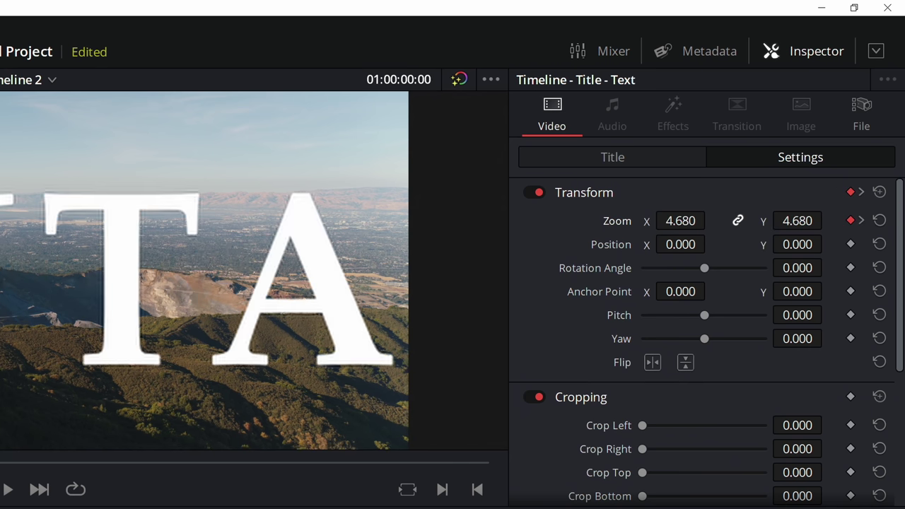
key("space")
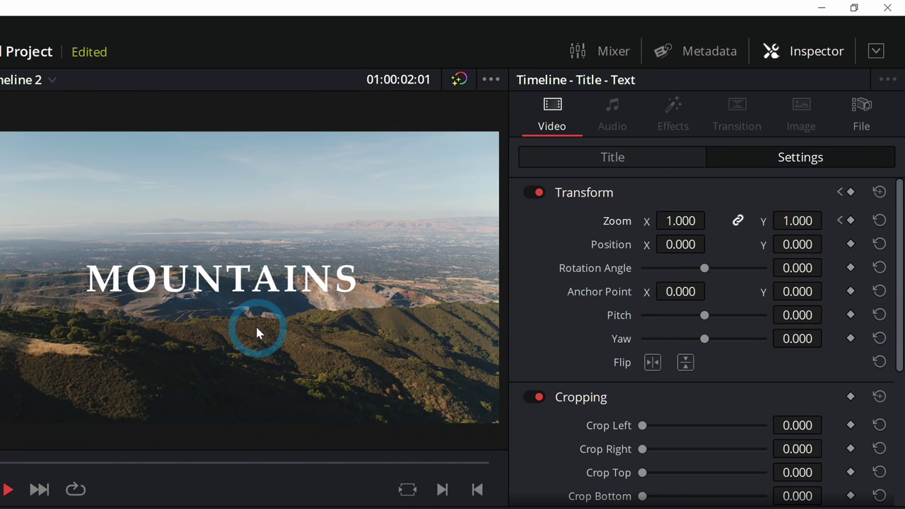
key("space")
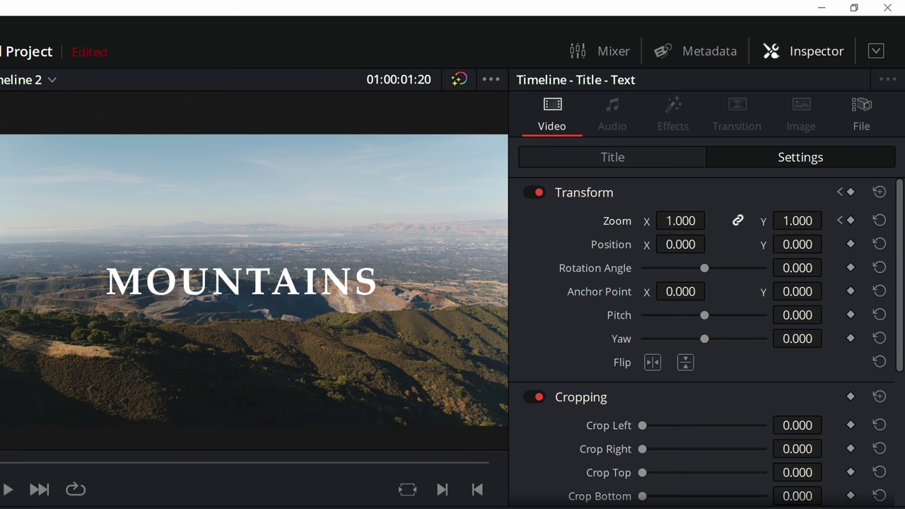
key("j")
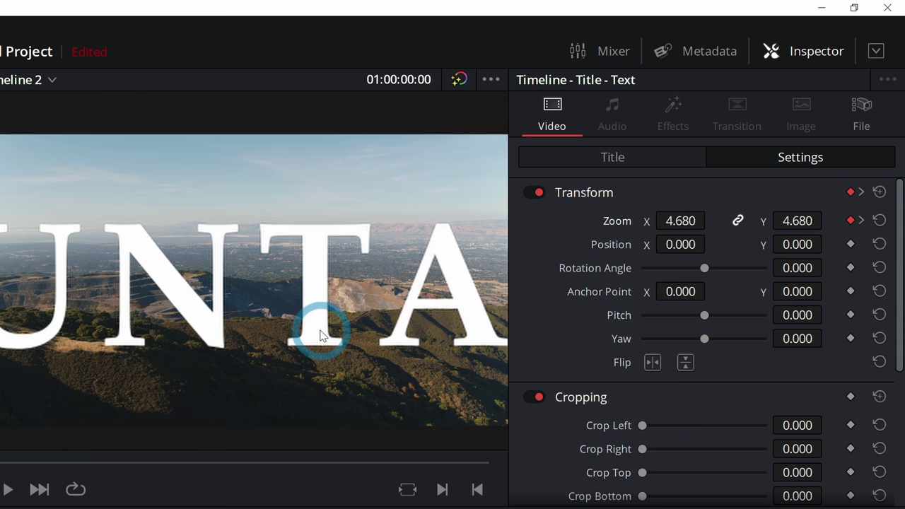
key("space")
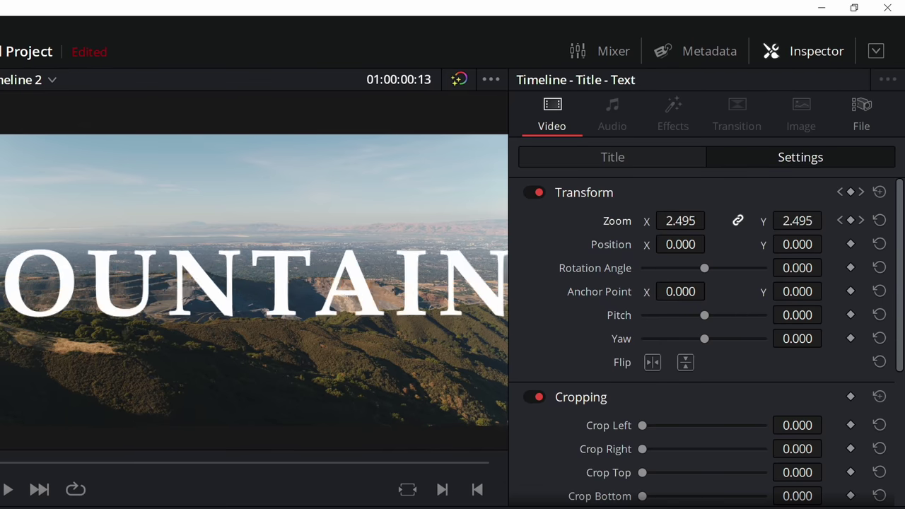
key("Home")
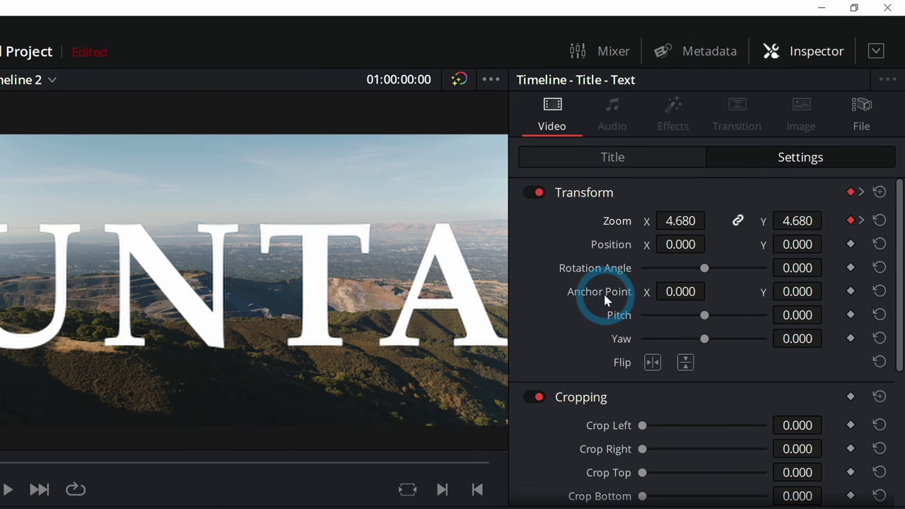
Step: Keyframe the title's Composite Opacity at 0.00 on the first frame and 100.00 at 01:00:00:16
scroll(609, 298, "down", 5)
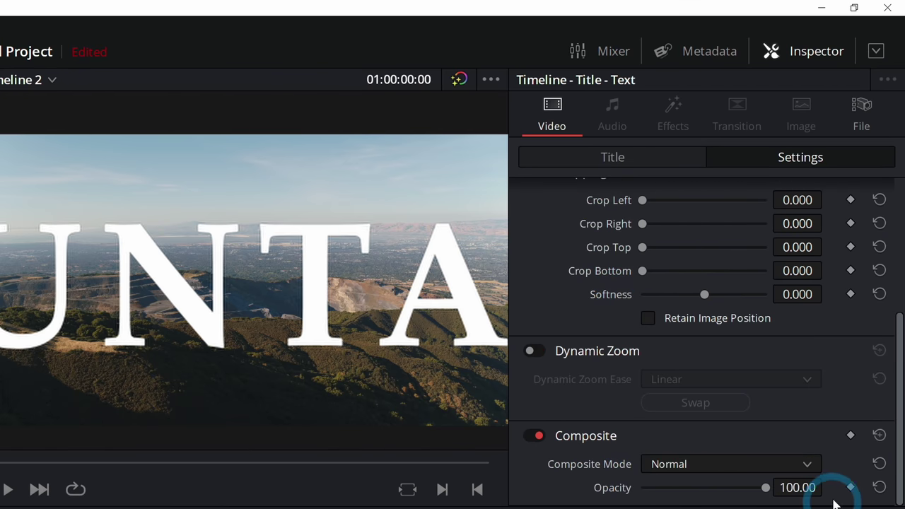
left_click(851, 488)
left_click_drag(765, 488, 644, 488)
left_click_drag(362, 290, 369, 290)
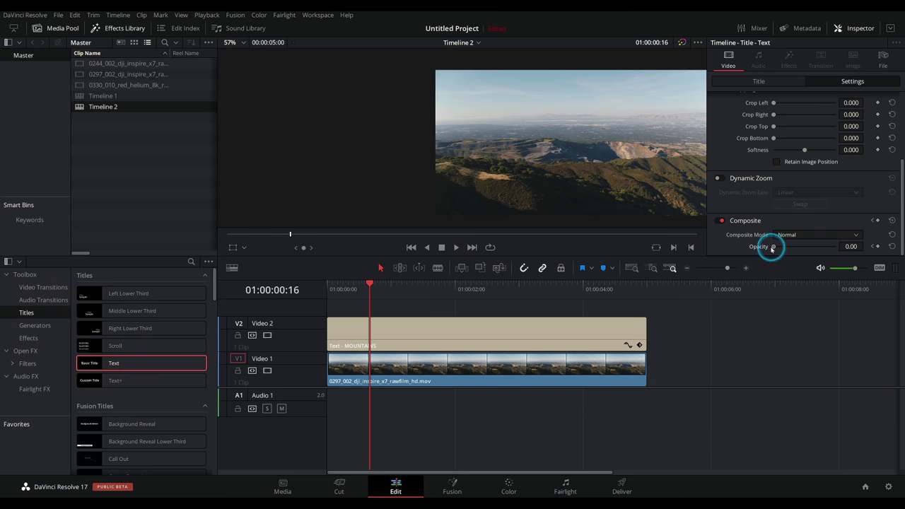
left_click_drag(774, 246, 880, 246)
Step: Play the opacity fade-in from the start, then park the playhead at 01:00:00:19
key("Home")
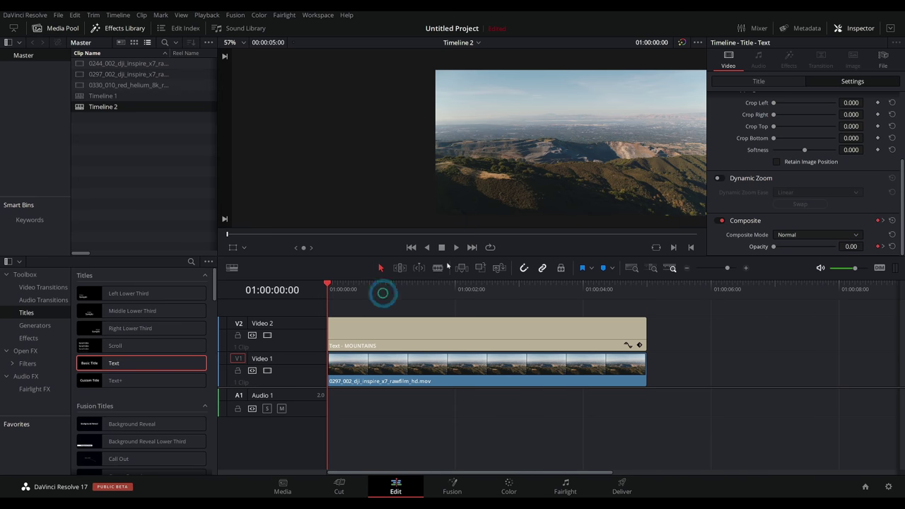
key("space")
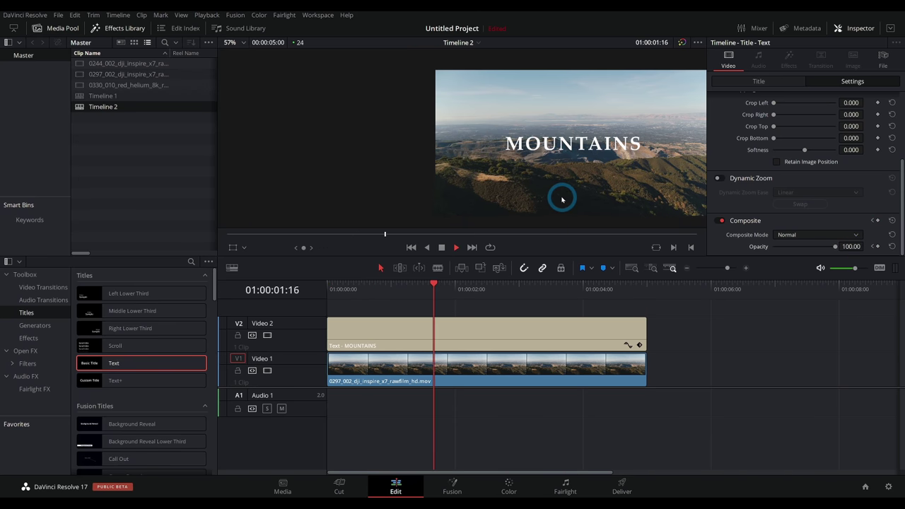
key("space")
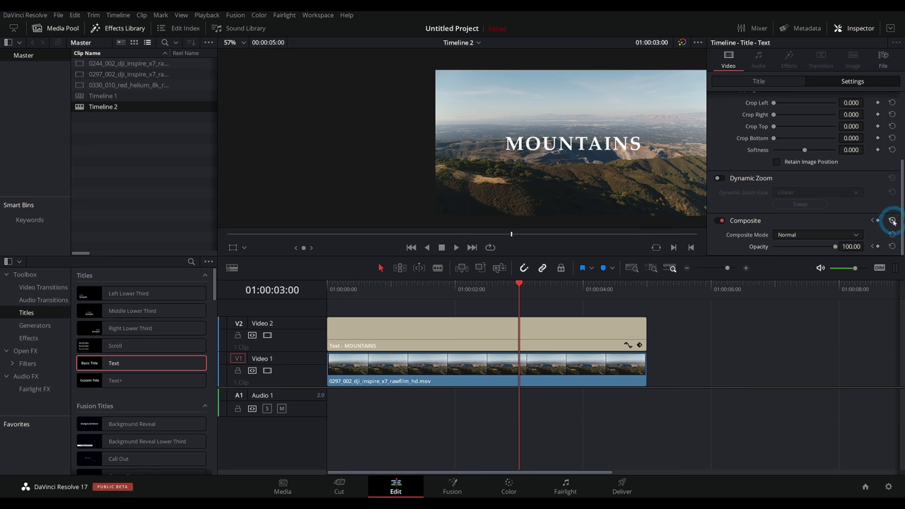
left_click_drag(439, 289, 377, 289)
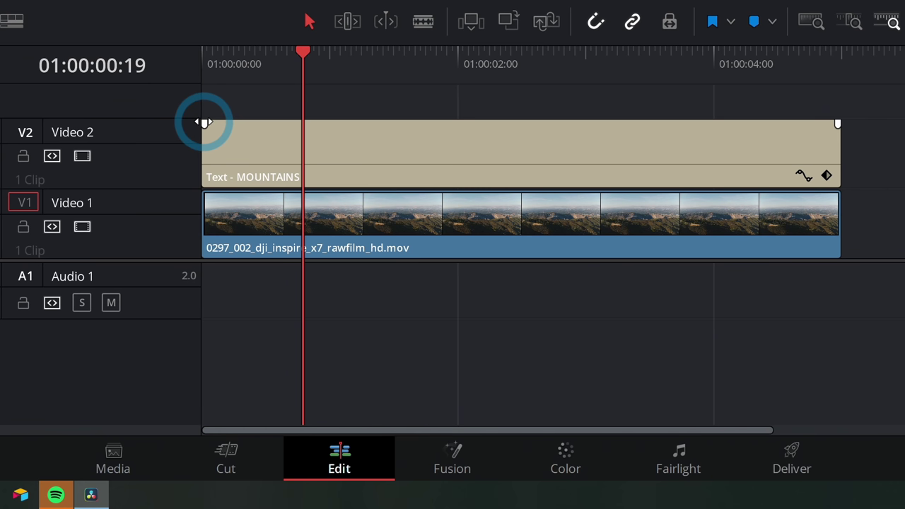
Step: Give the Text - MOUNTAINS clip an 18-frame fade-in and play it back from the start
left_click_drag(205, 122, 302, 119)
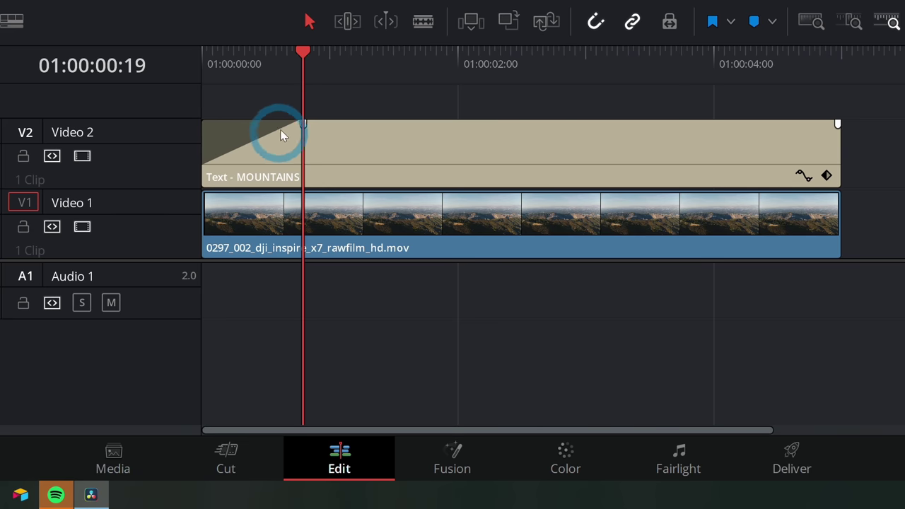
left_click_drag(272, 56, 135, 63)
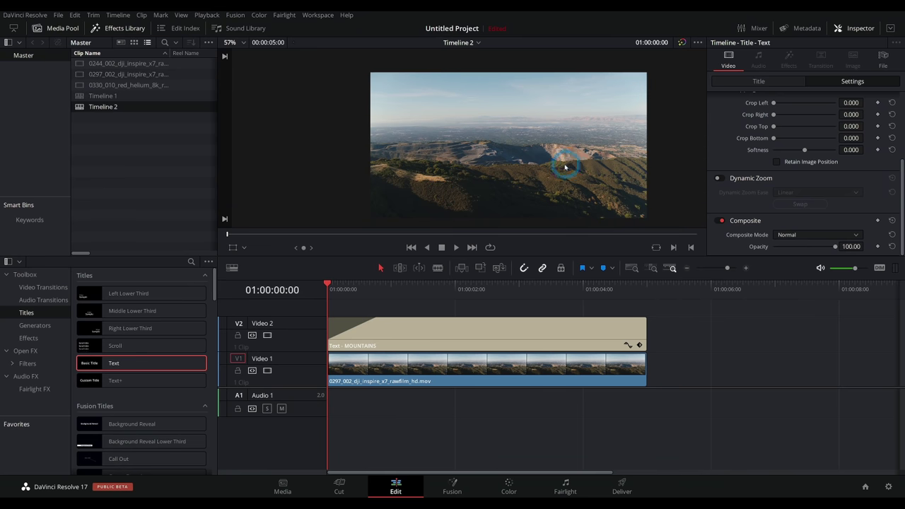
key("space")
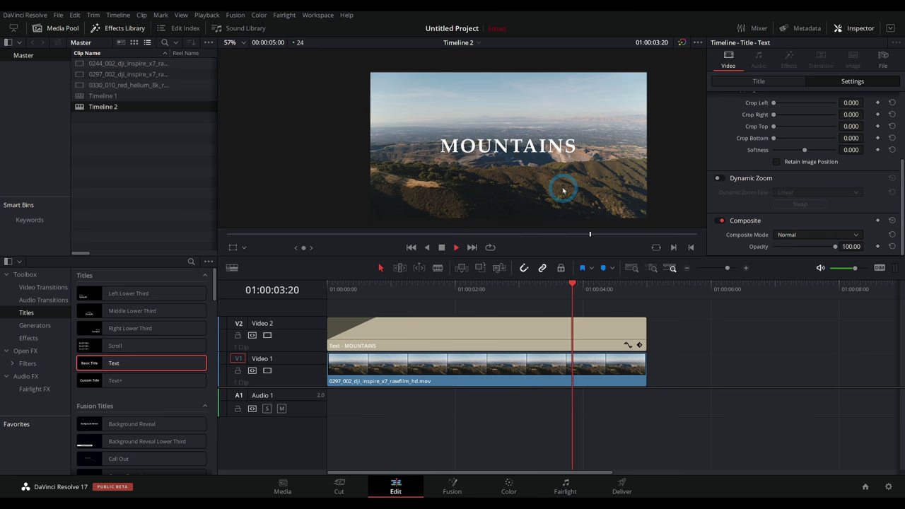
key("space")
scroll(744, 167, "up", 4)
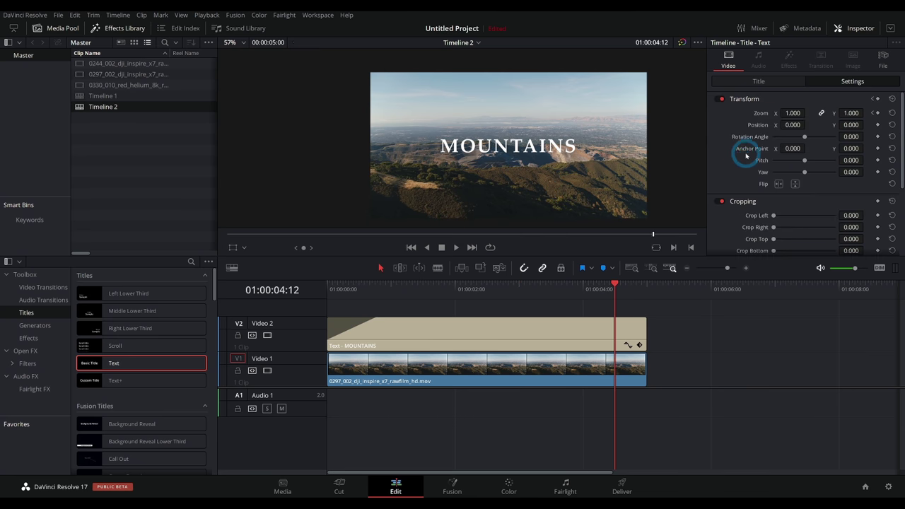